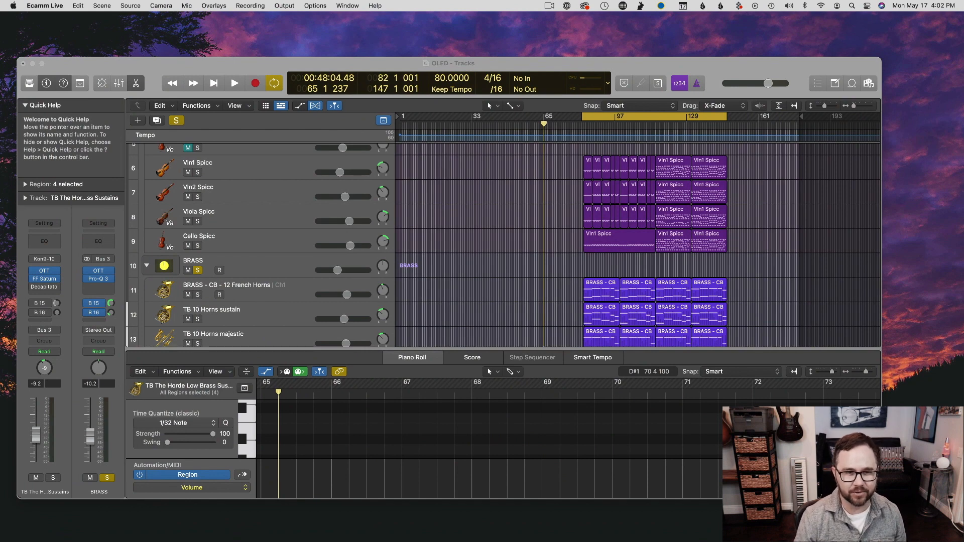
- Clear the active track solo and play the arrangement from around bar 82, where the cycle area starts
click(385, 62)
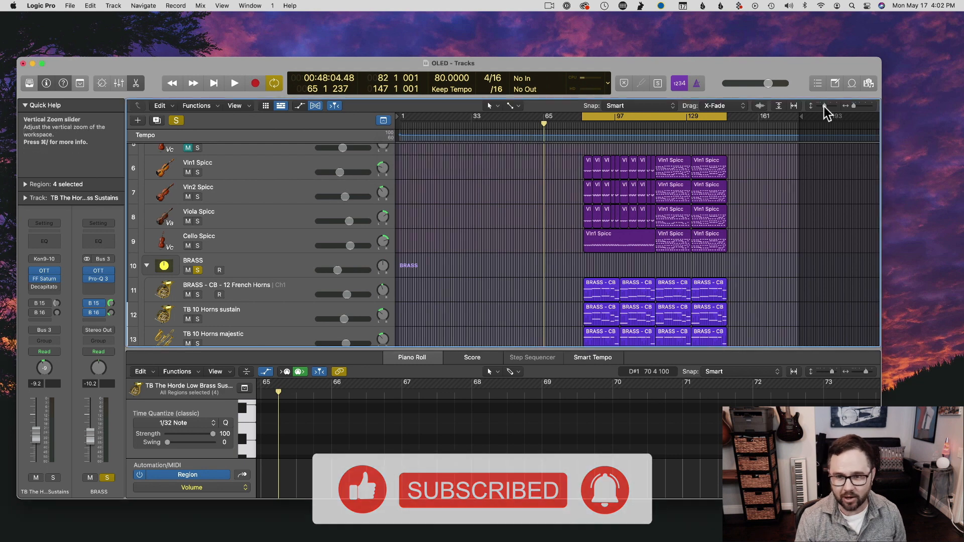
click(175, 121)
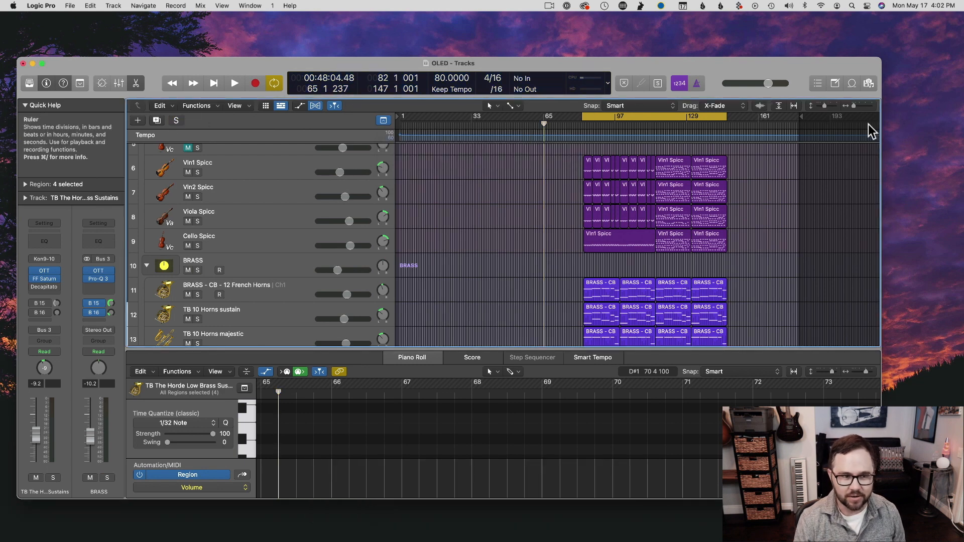
drag(853, 106, 855, 106)
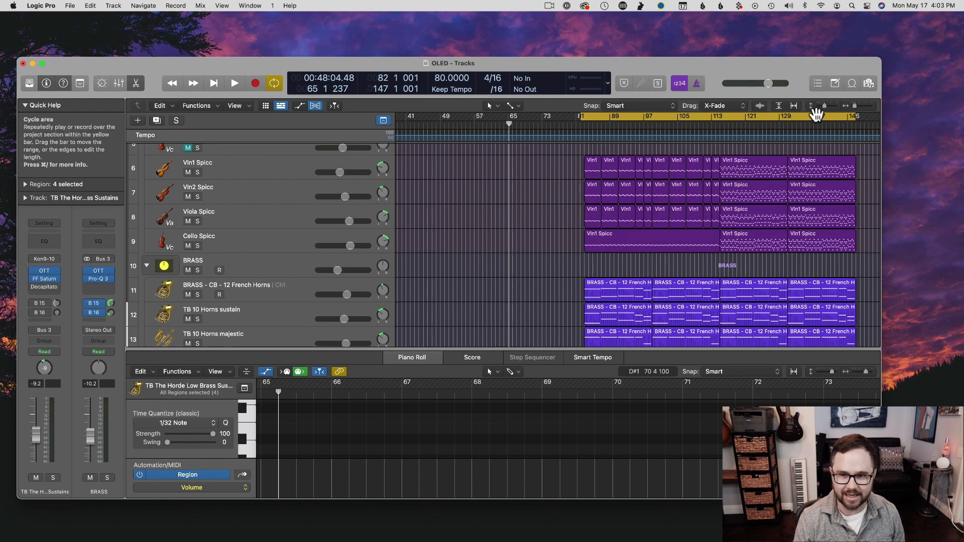
double_click(586, 123)
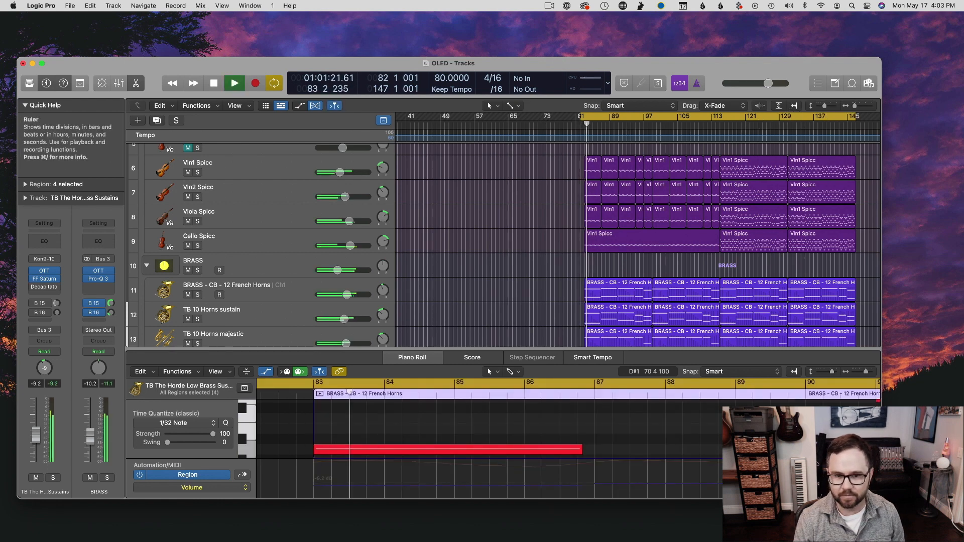
- Look over the string, brass, synth, braam and drum tracks while the arrangement plays
scroll(809, 162, right, 2)
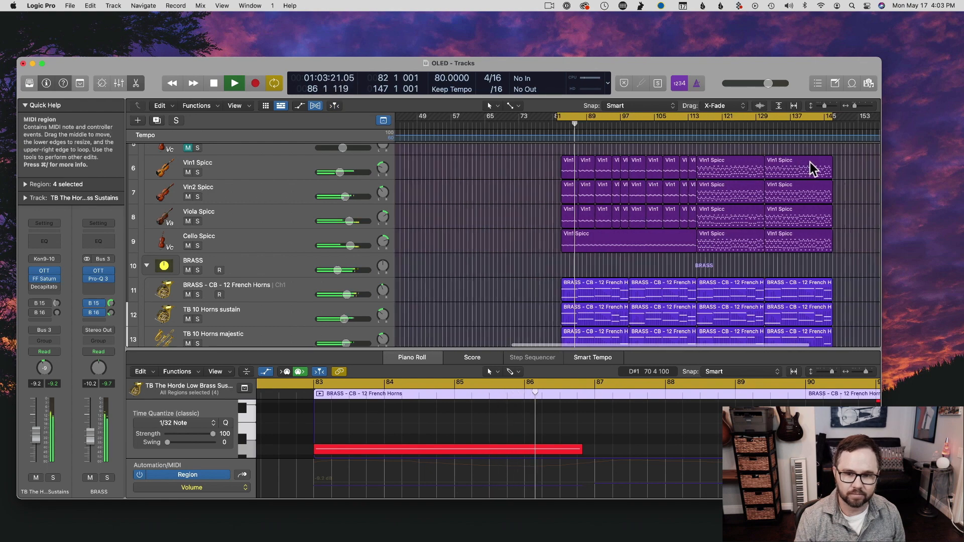
scroll(859, 161, right, 4)
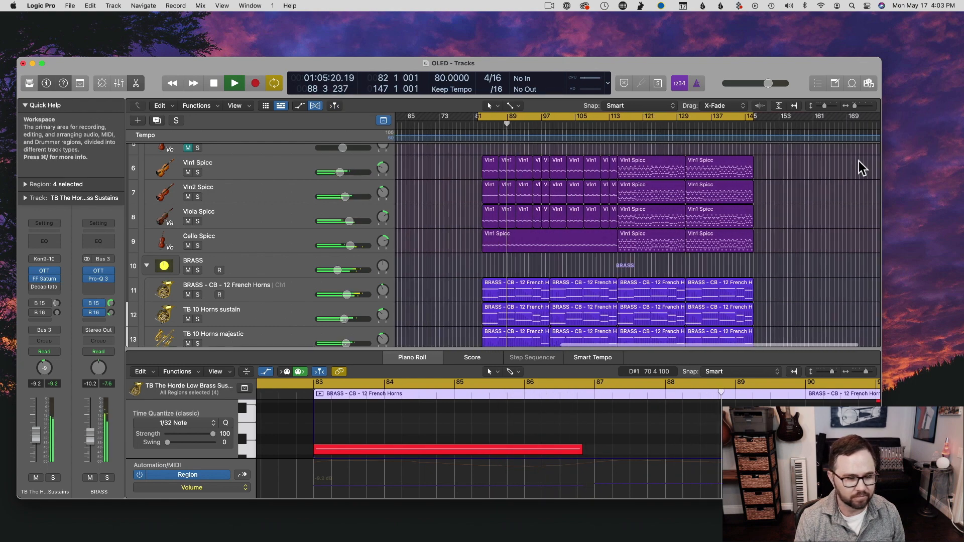
scroll(827, 164, down, 3)
scroll(827, 164, down, 10)
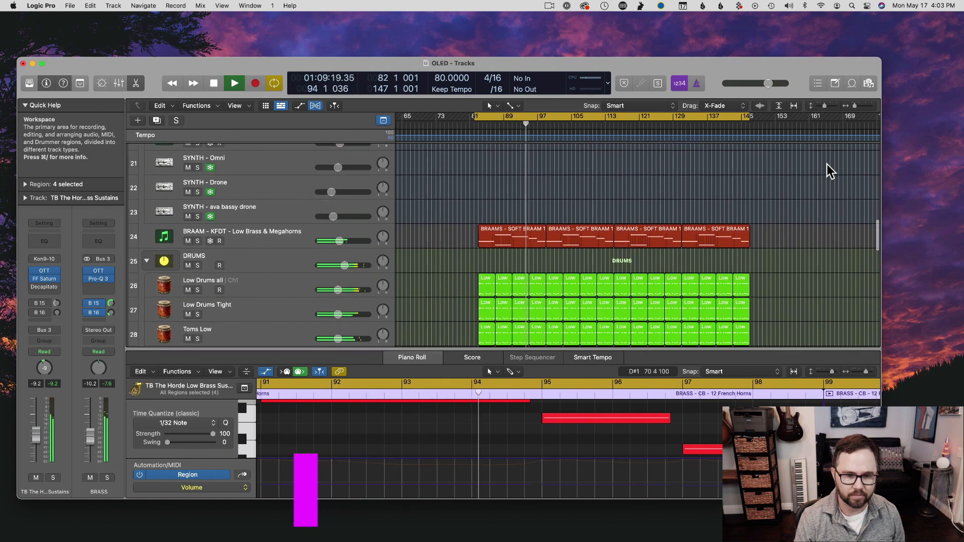
scroll(828, 164, down, 3)
scroll(827, 164, up, 2)
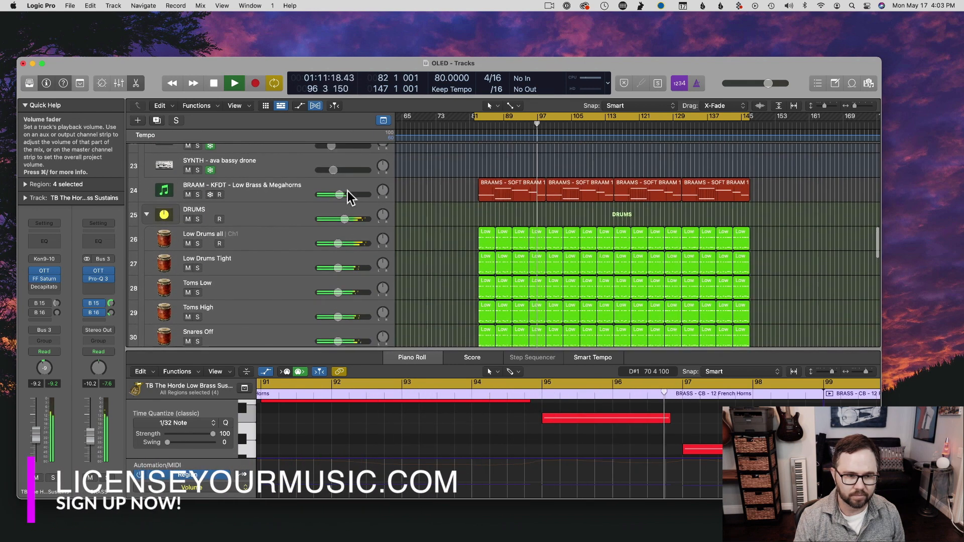
scroll(323, 230, down, 1)
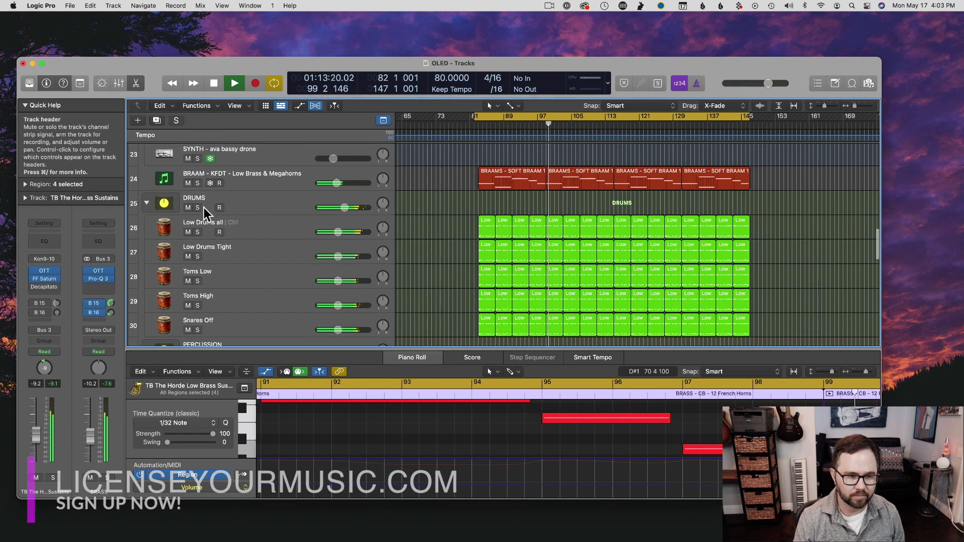
scroll(518, 210, up, 10)
scroll(519, 211, up, 8)
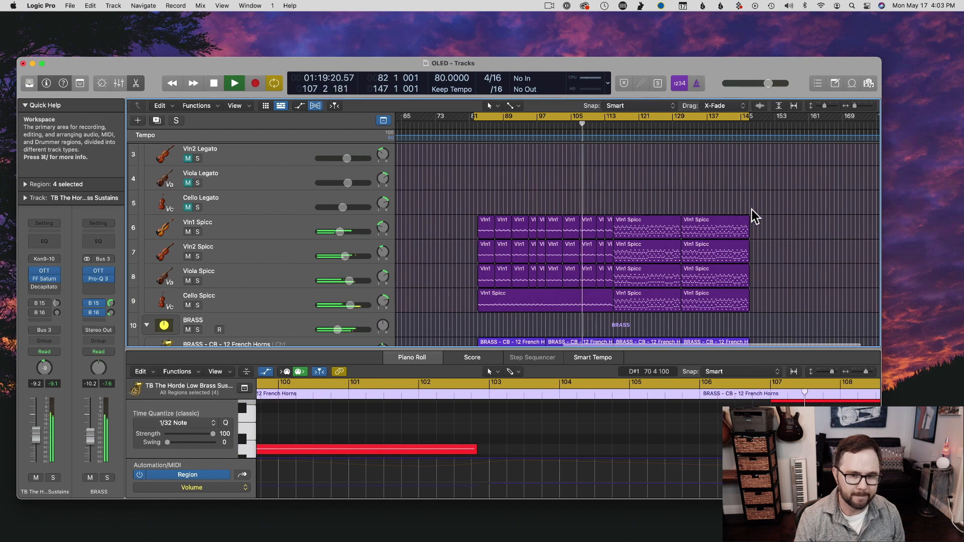
- Look through the percussion, riser, piano, signature sound and hits tracks during playback, ending back at the strings
scroll(792, 215, down, 10)
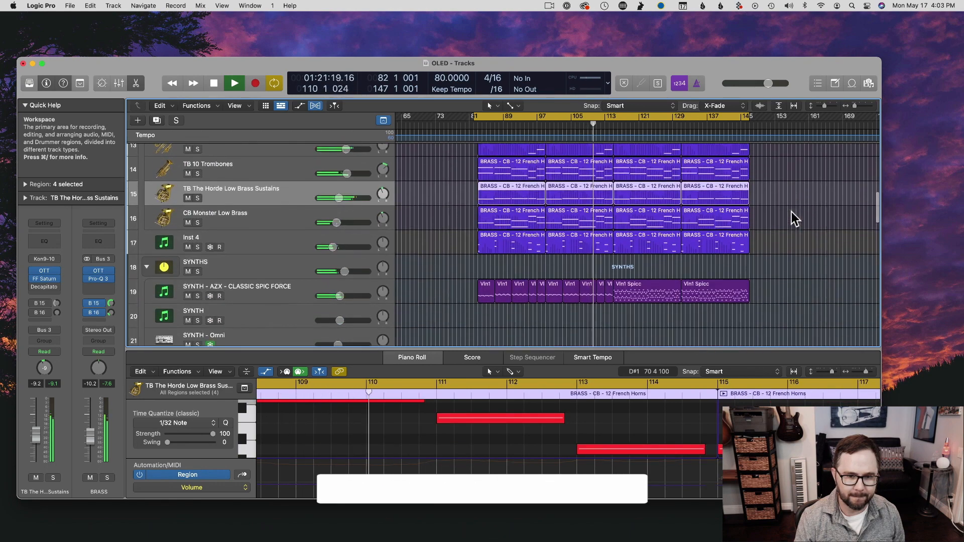
scroll(791, 212, down, 15)
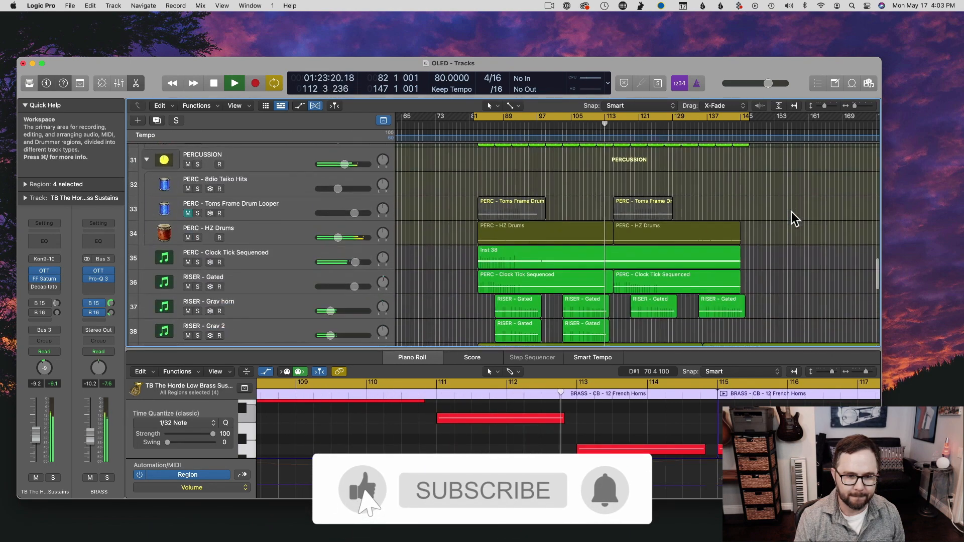
scroll(792, 212, down, 3)
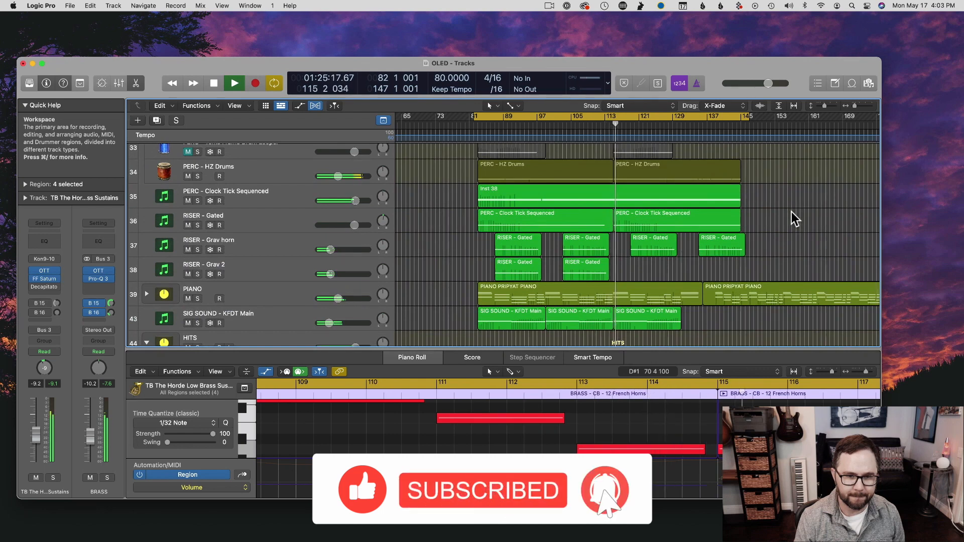
scroll(792, 212, down, 4)
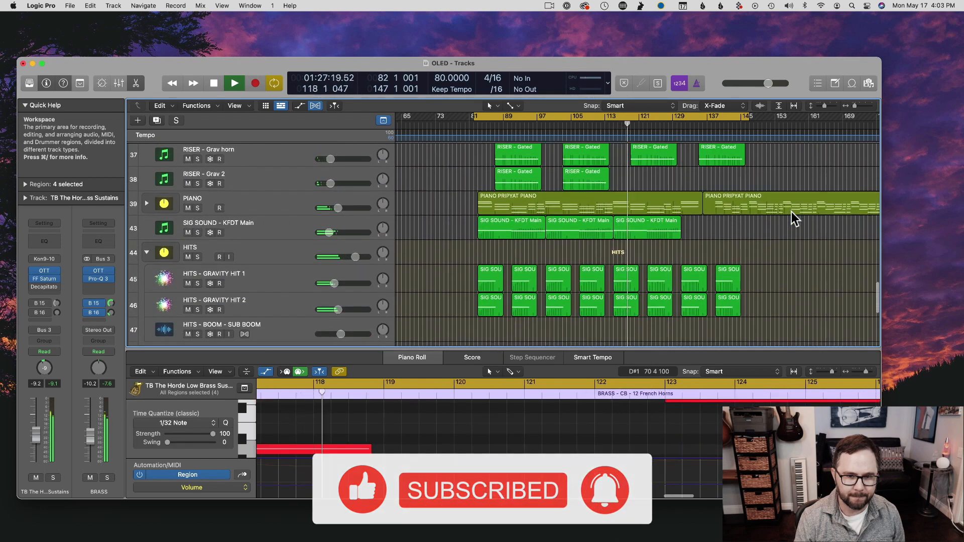
scroll(791, 211, down, 3)
scroll(791, 211, down, 8)
scroll(792, 212, up, 15)
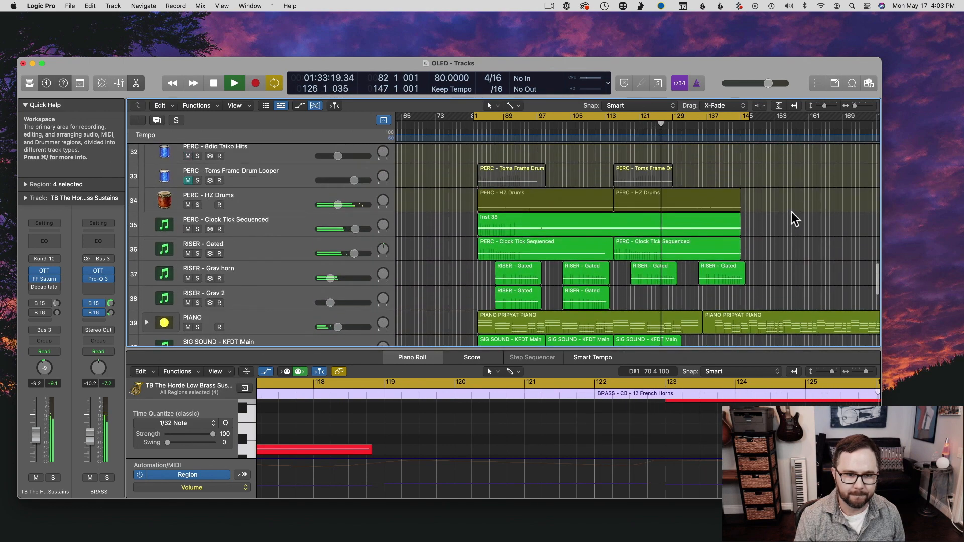
scroll(792, 212, up, 16)
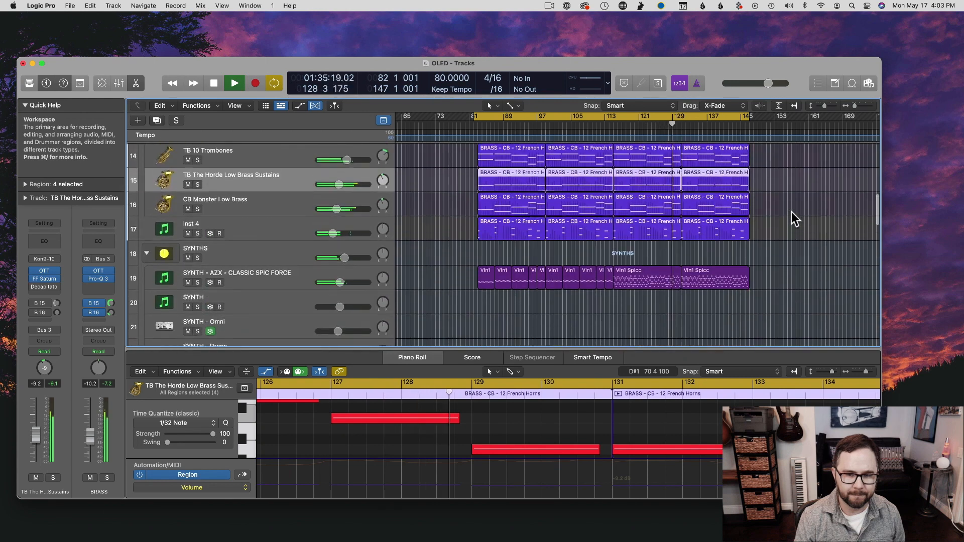
scroll(791, 219, up, 10)
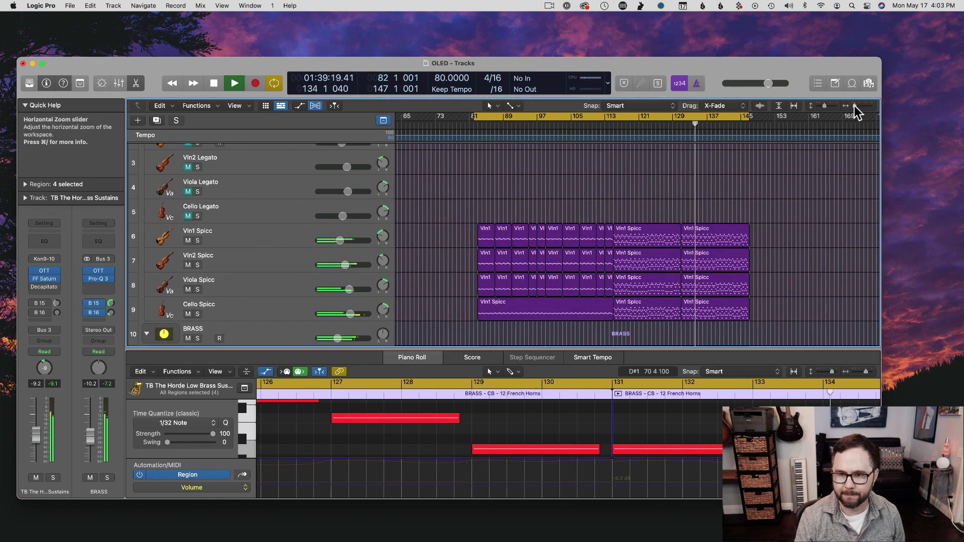
- Extend the end of the cycle area to bar 152 and stop playback, placing the playhead at bar 161
drag(854, 107, 856, 107)
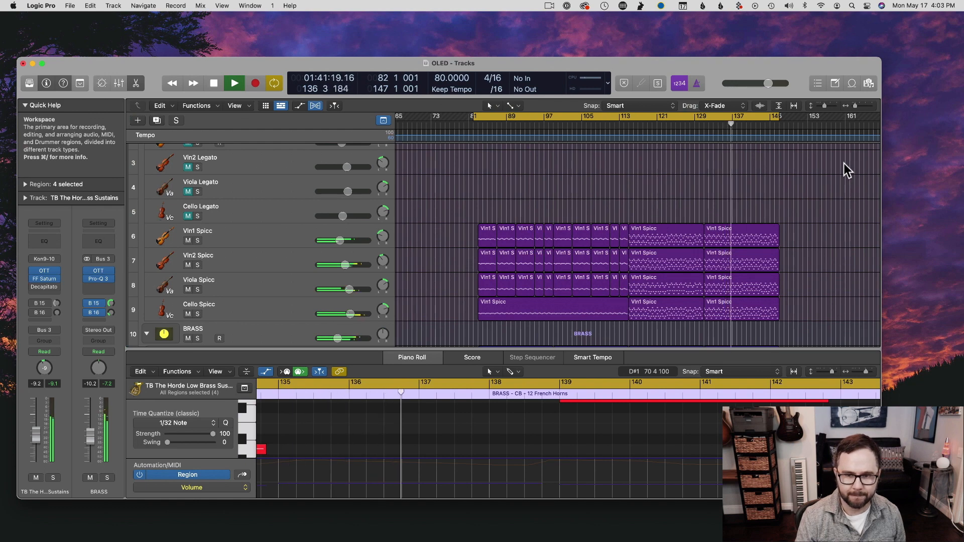
drag(782, 117, 805, 117)
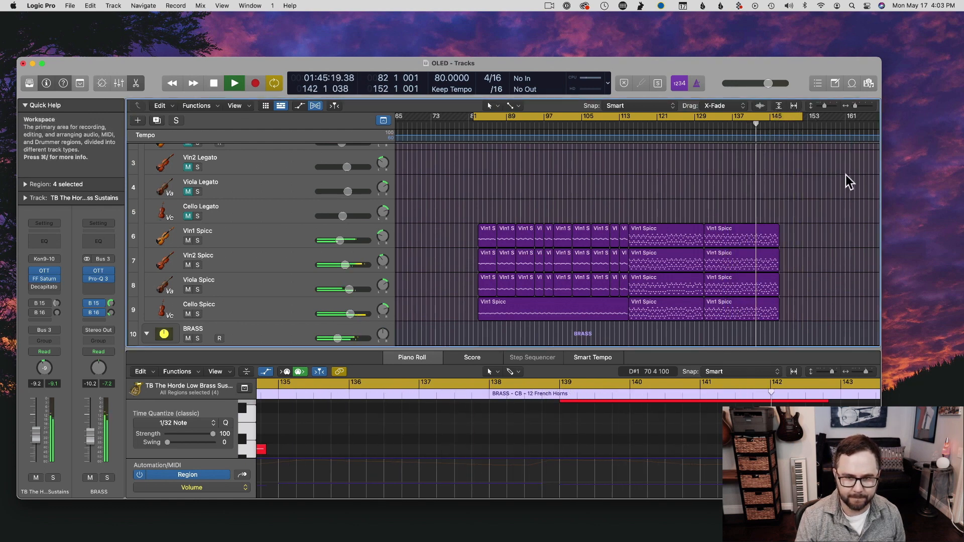
scroll(654, 168, right, 1)
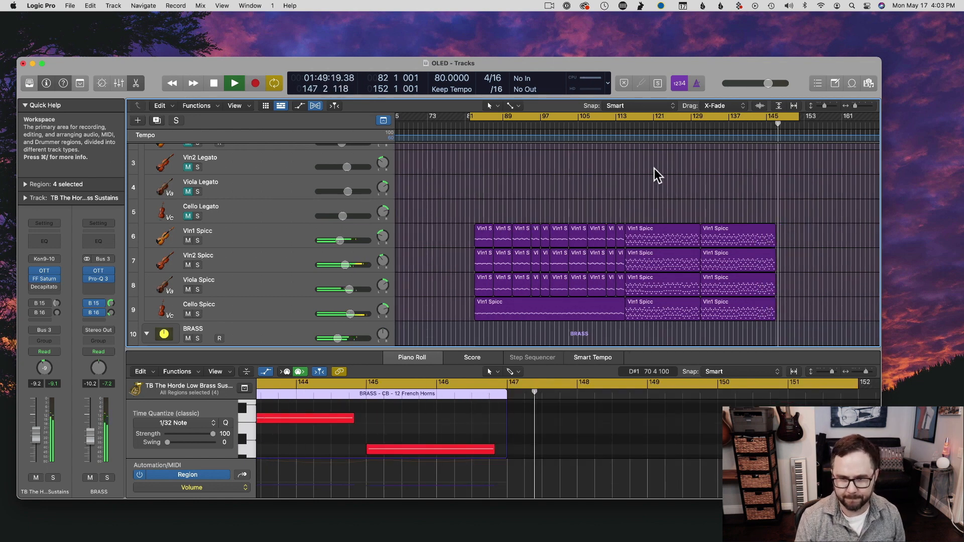
key(space)
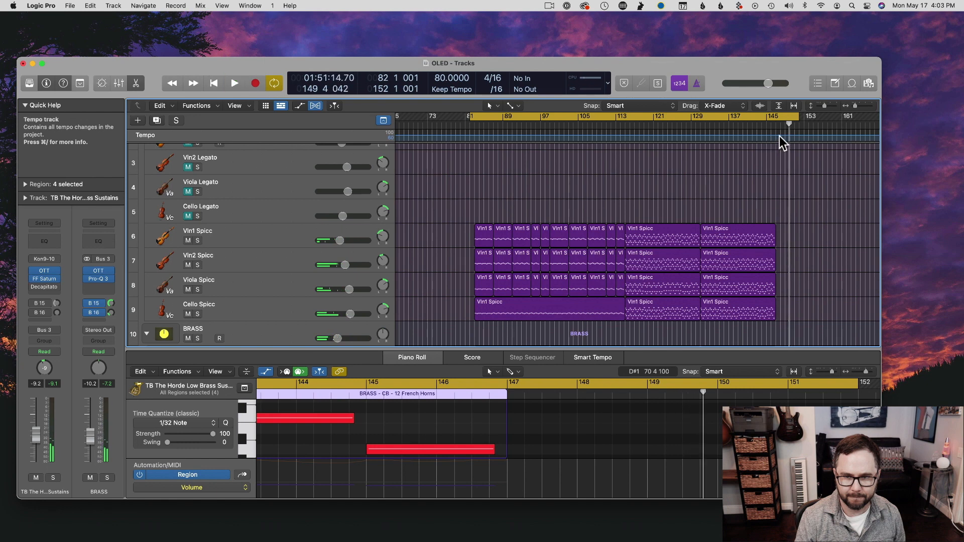
click(842, 123)
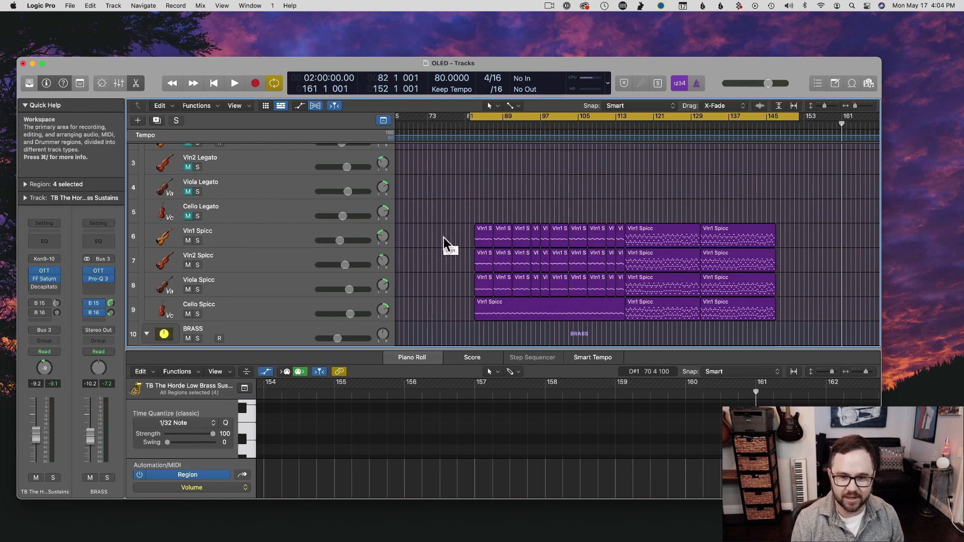
- Select the Vin1 Spicc track and solo the CSS Strings track stack
click(299, 237)
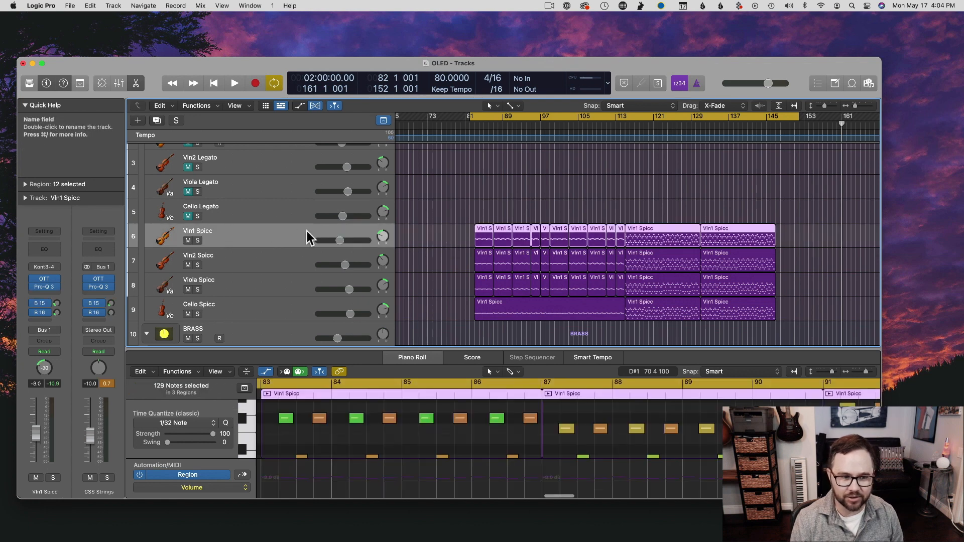
scroll(310, 233, down, 1)
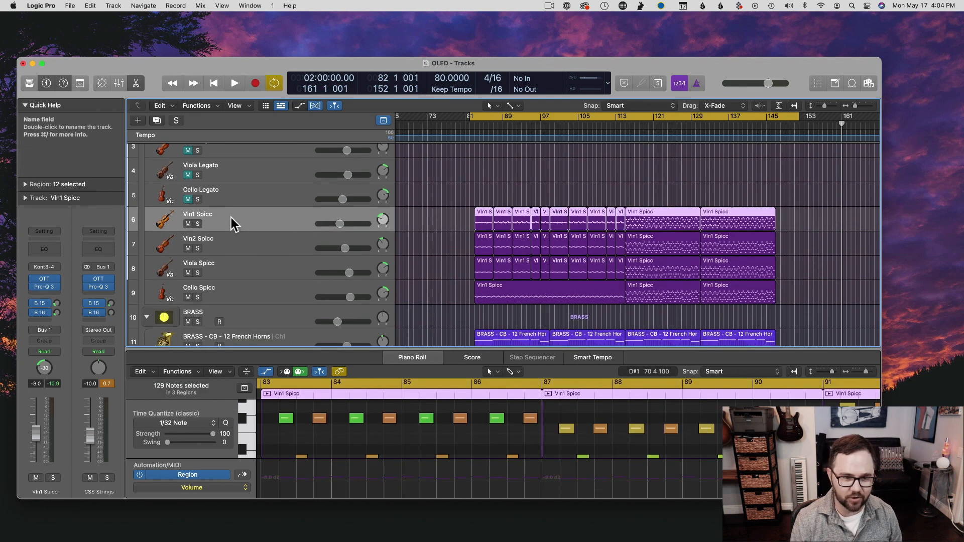
scroll(190, 200, up, 3)
click(197, 152)
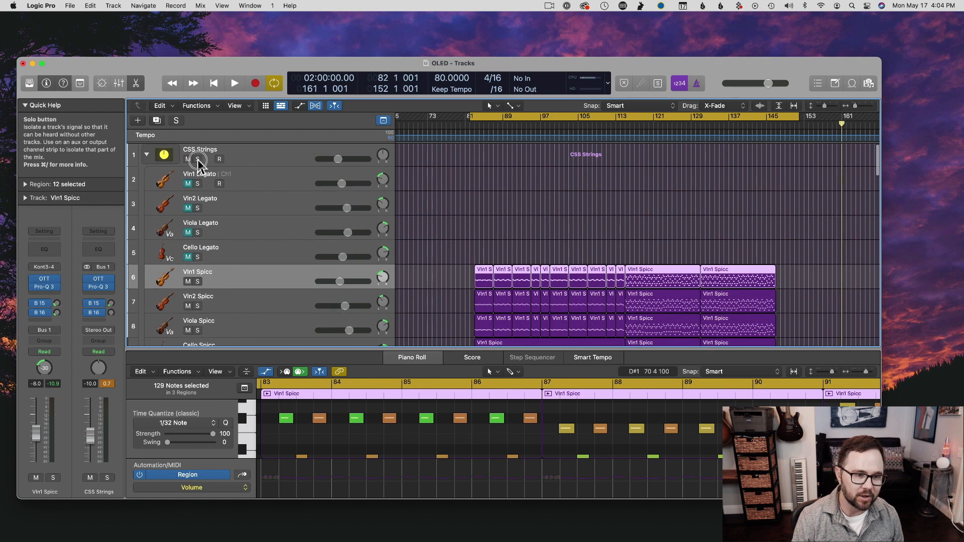
scroll(191, 221, up, 1)
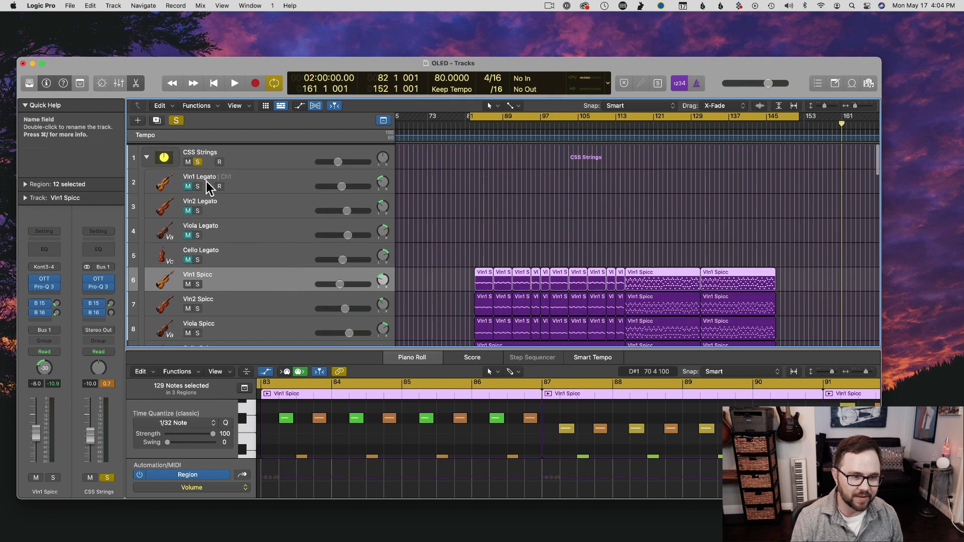
- Open the Kontakt instrument of the Vin1 Legato track and position its window beside the track list
click(253, 181)
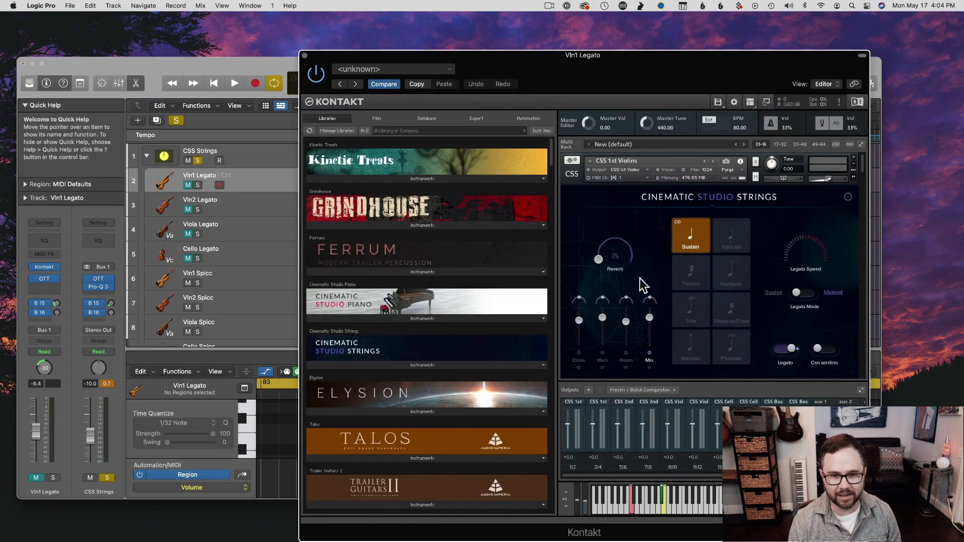
drag(614, 63, 641, 39)
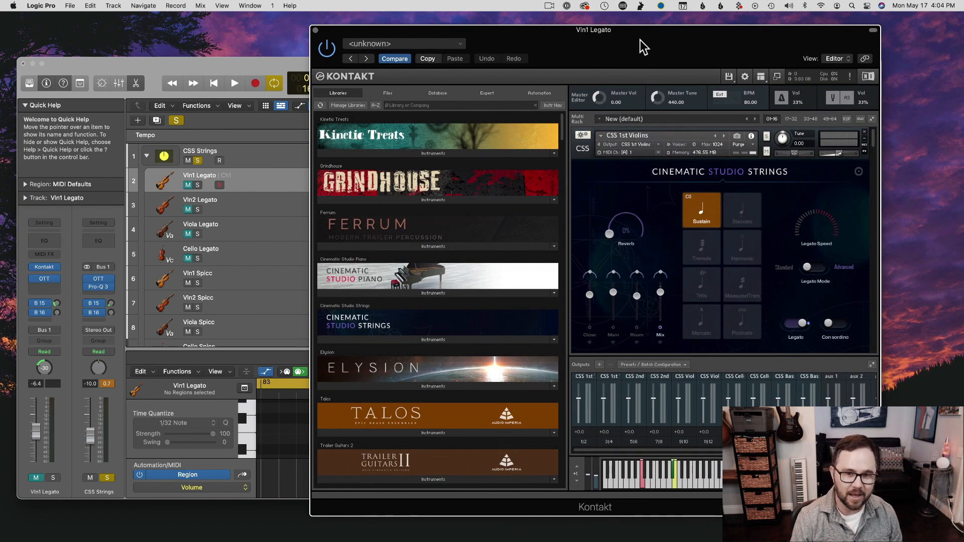
drag(640, 41, 625, 31)
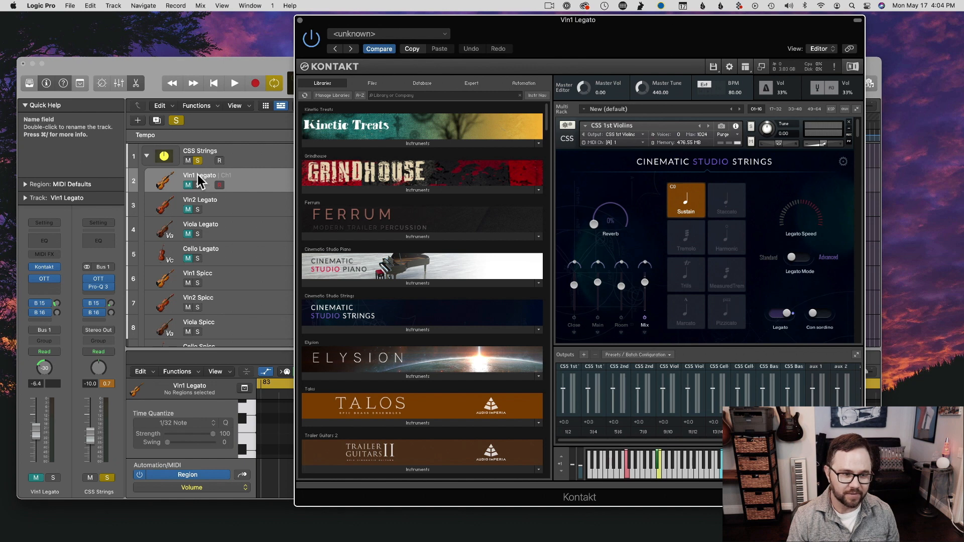
- Hide Kontakt's Outputs section and compare the Sustain and Staccato CSS 1st Violins patches
scroll(212, 303, down, 1)
scroll(212, 303, up, 1)
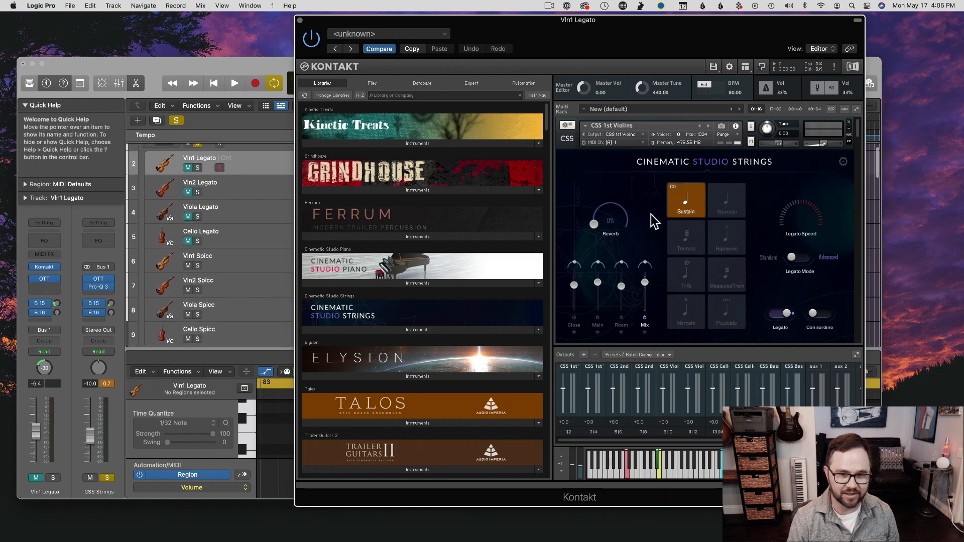
scroll(653, 221, down, 5)
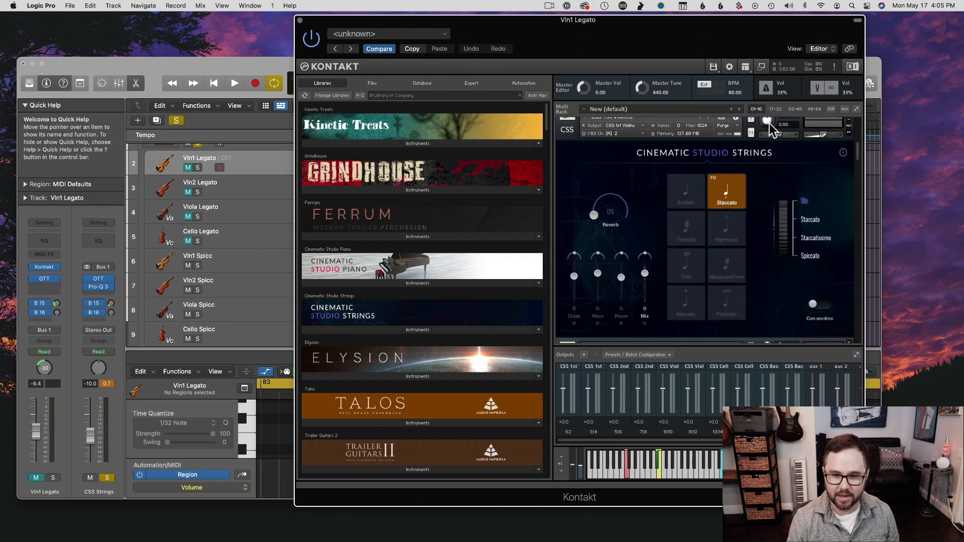
click(747, 67)
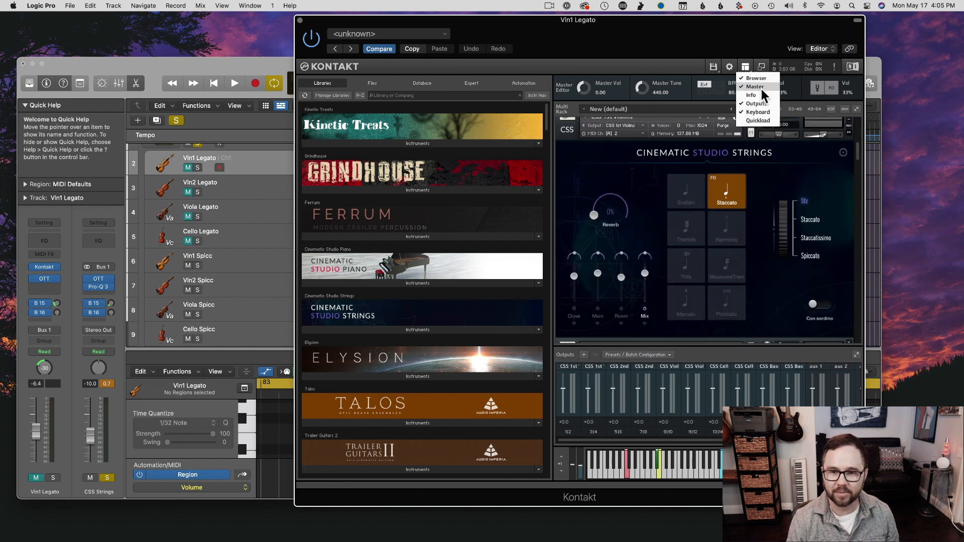
click(758, 103)
scroll(747, 246, up, 5)
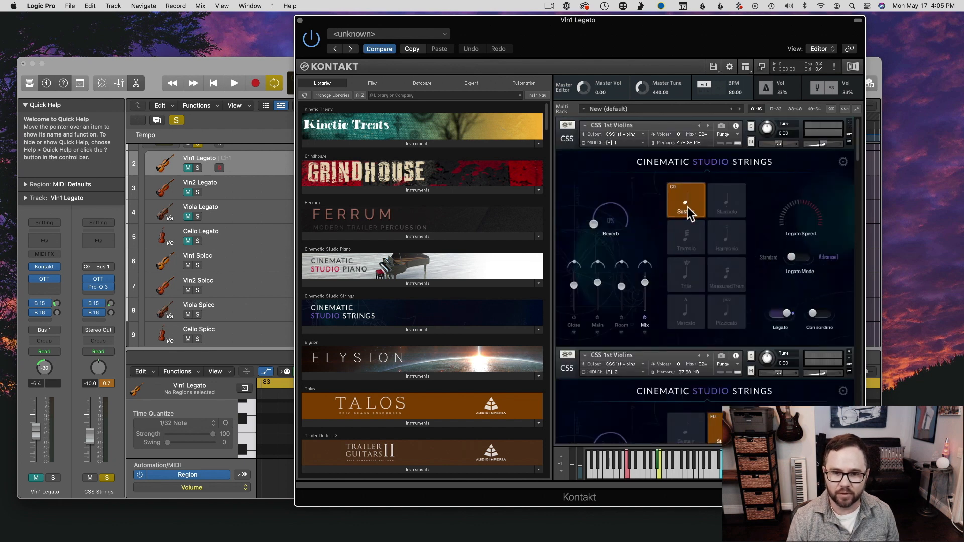
- Select the Vin2 Legato track while keeping the first violins' Kontakt patches in view
click(266, 171)
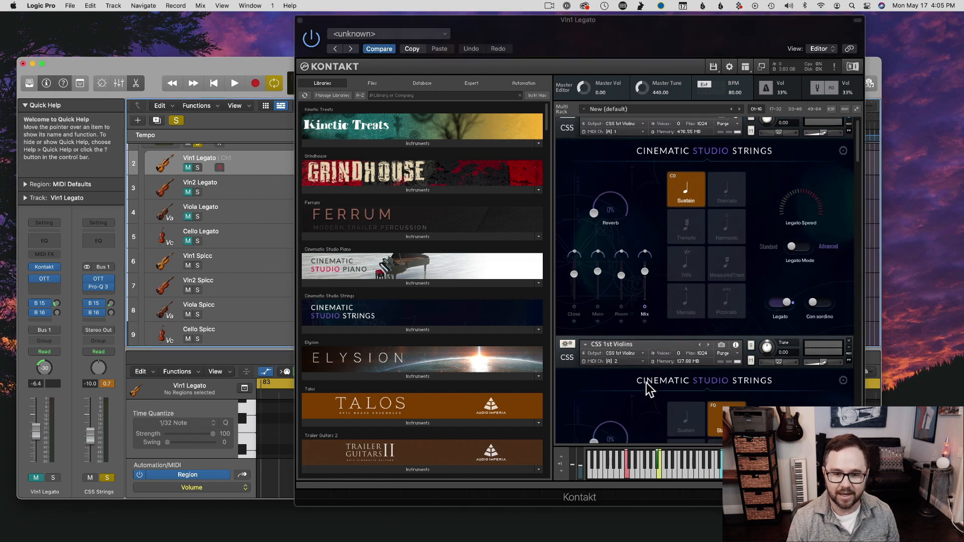
click(233, 184)
scroll(610, 383, down, 2)
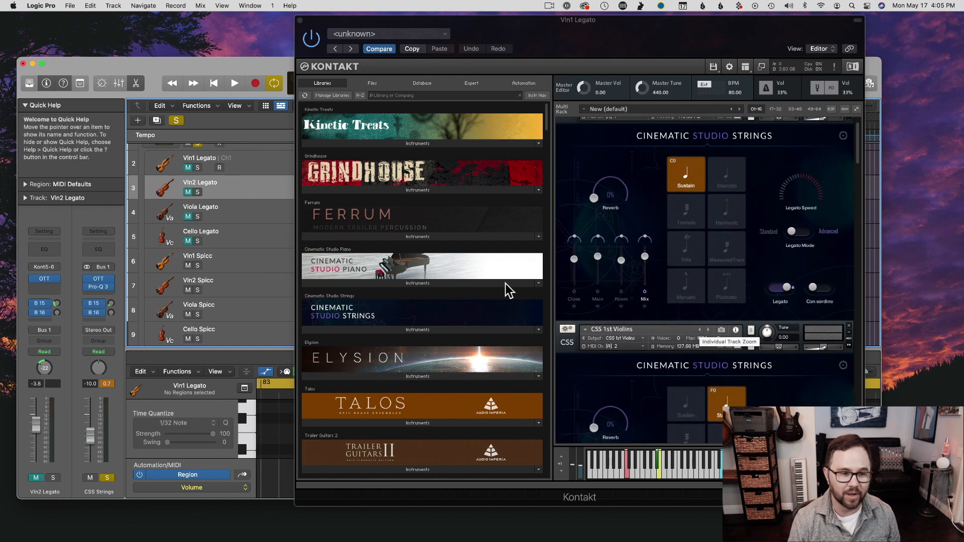
- Select the Vin1 Spicc track and sweep the CSS 1st Violins Staccato patch's note type from Sfz to Spiccato and back to Sfz
click(217, 267)
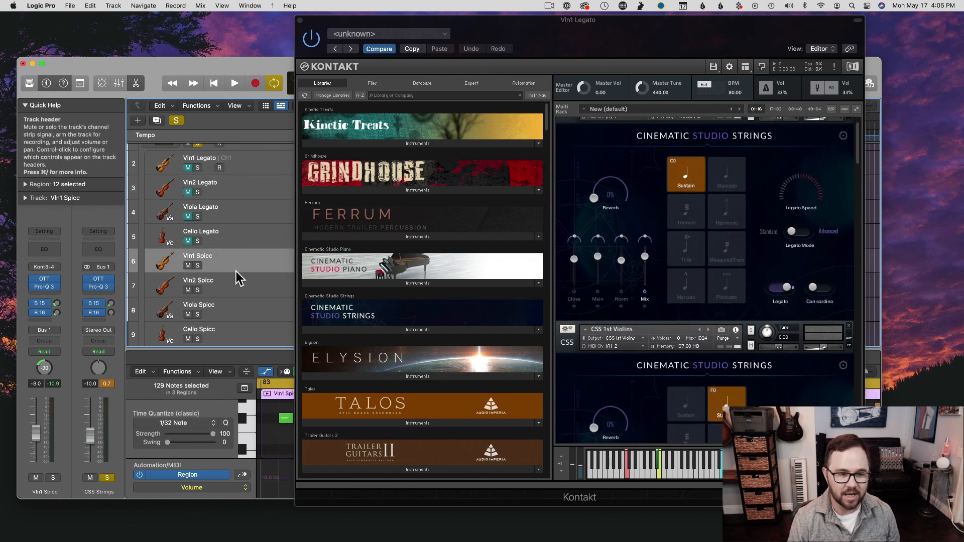
scroll(700, 424, down, 5)
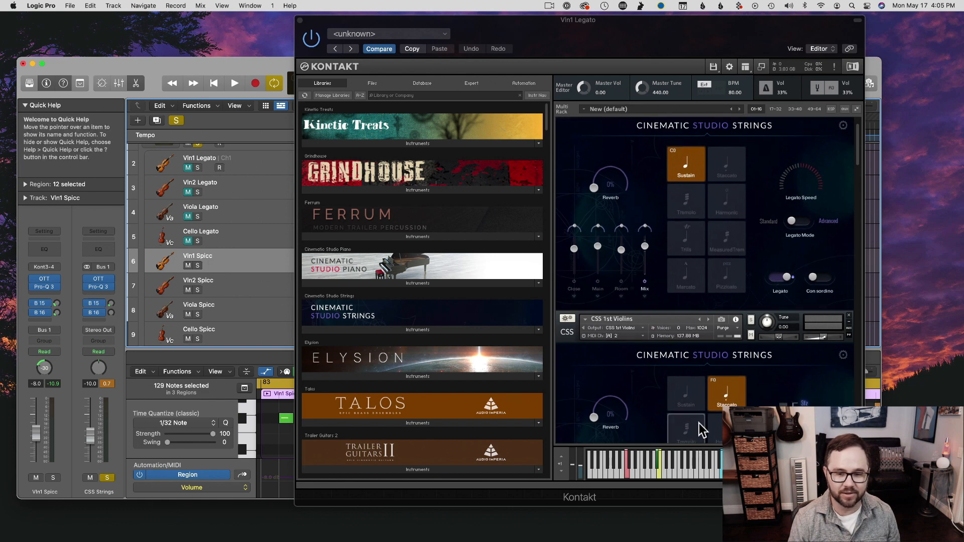
scroll(768, 327, down, 2)
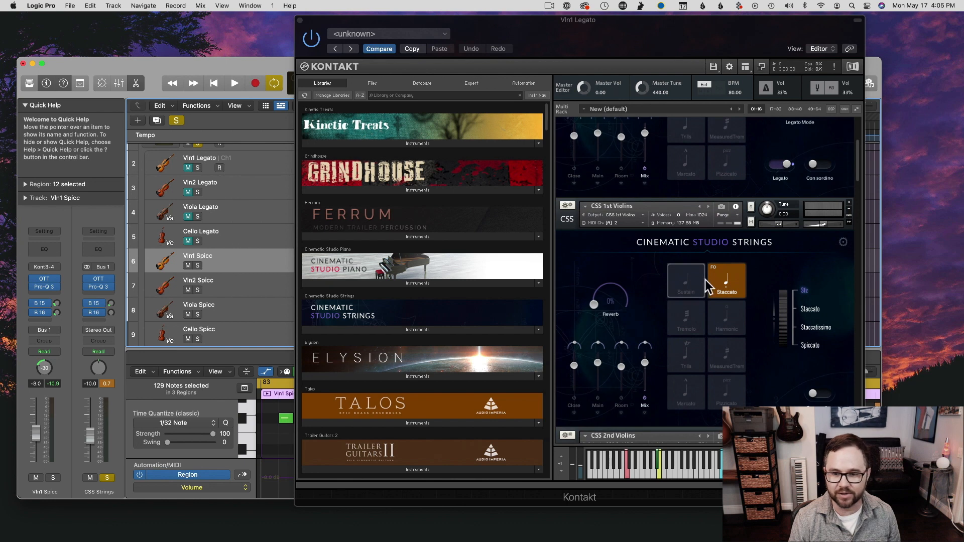
scroll(736, 290, down, 1)
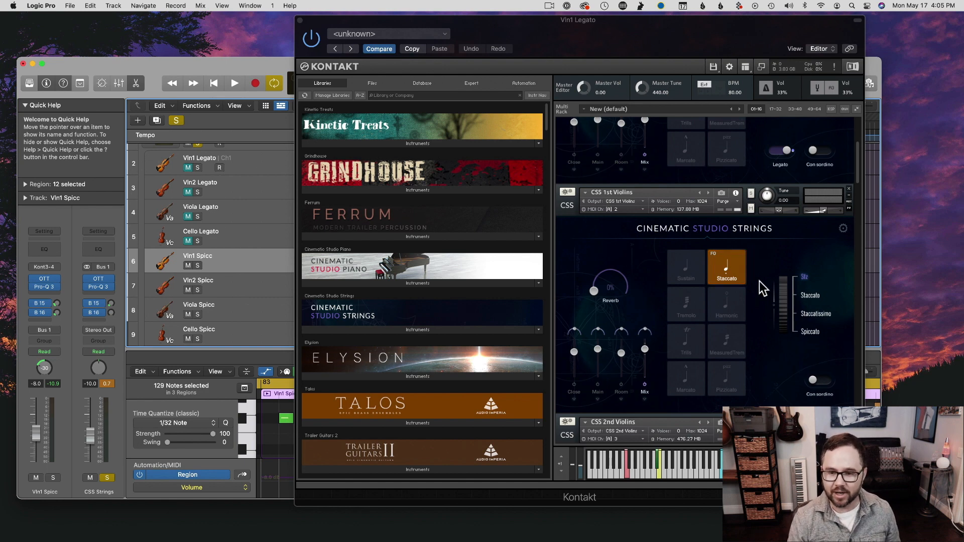
drag(783, 293, 790, 344)
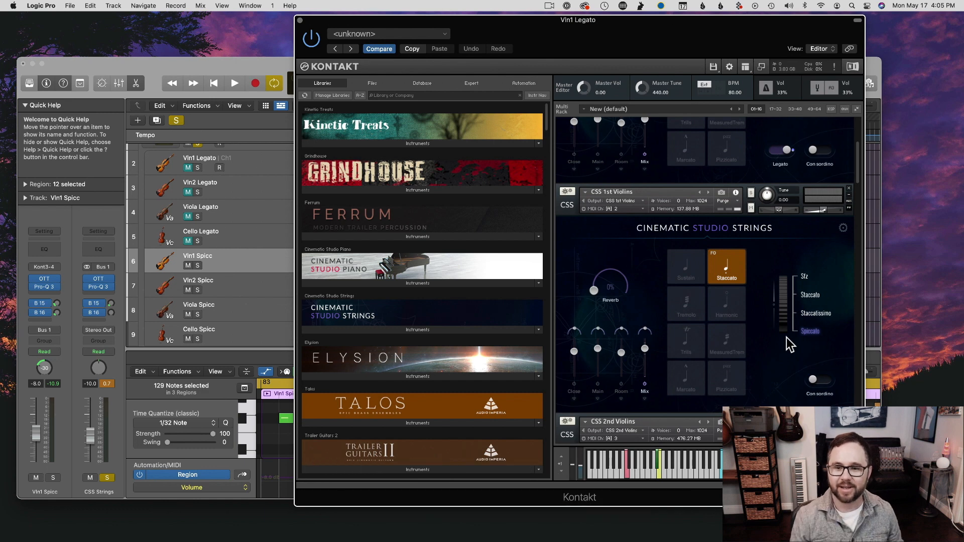
drag(785, 324, 785, 266)
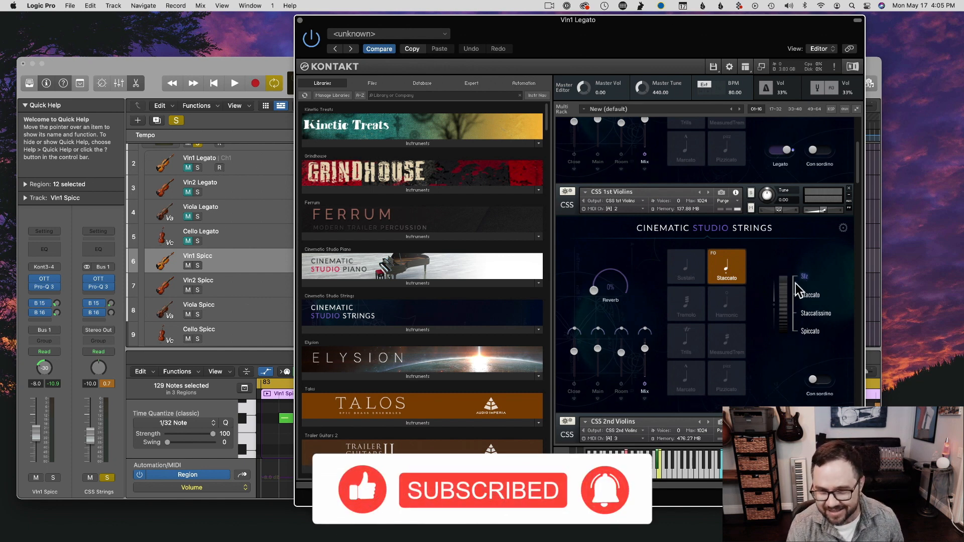
- Solo the Vin1 Spicc track and play the project from the start of its first region
drag(354, 20, 466, 299)
click(198, 265)
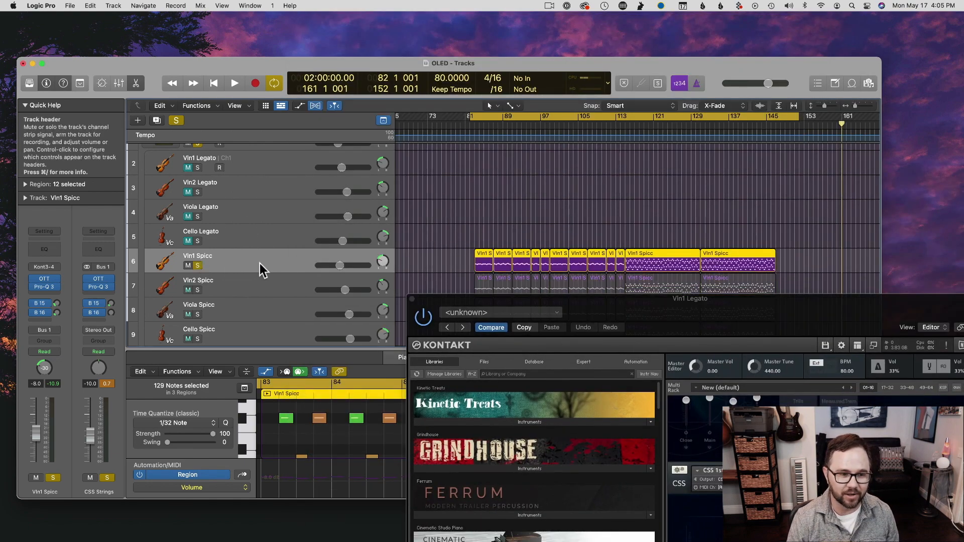
double_click(475, 121)
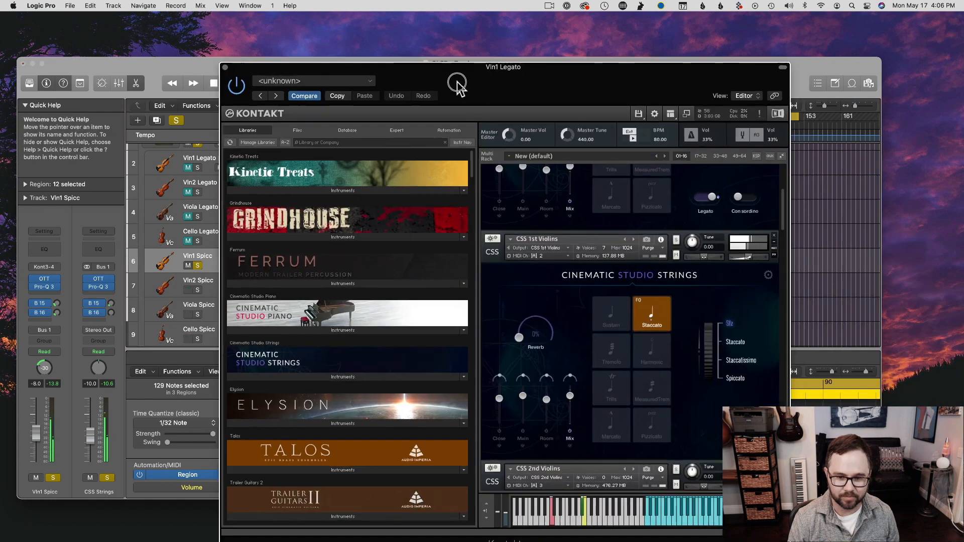
- Audition the Staccatissimo, Staccato and Sfz note types of the first violins' Staccato patch against the playing part, ending on Staccato
drag(458, 87, 451, 75)
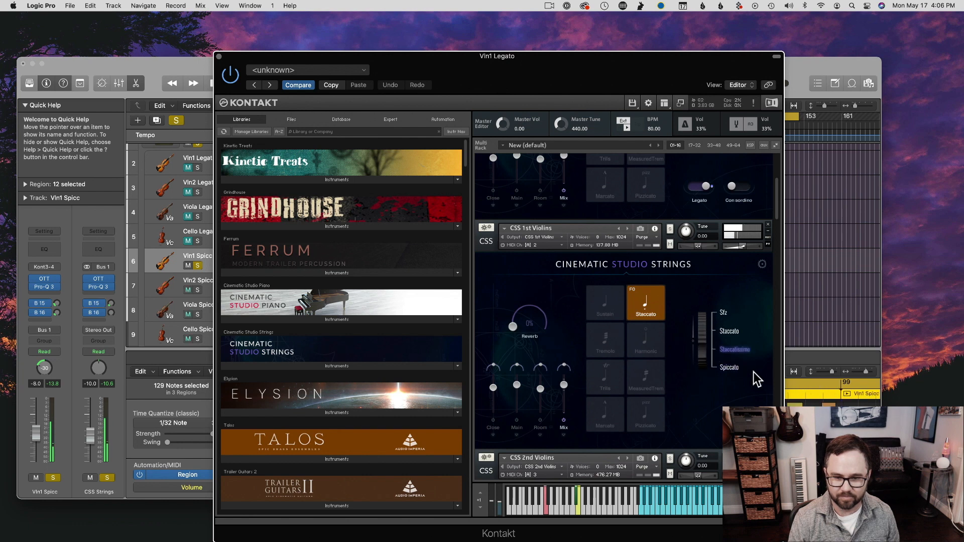
drag(703, 342, 703, 328)
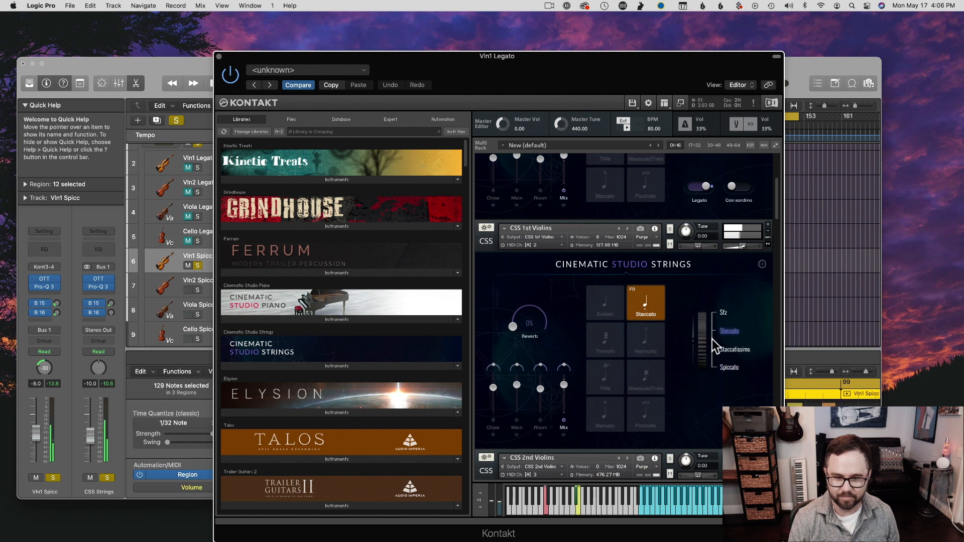
drag(702, 327, 704, 290)
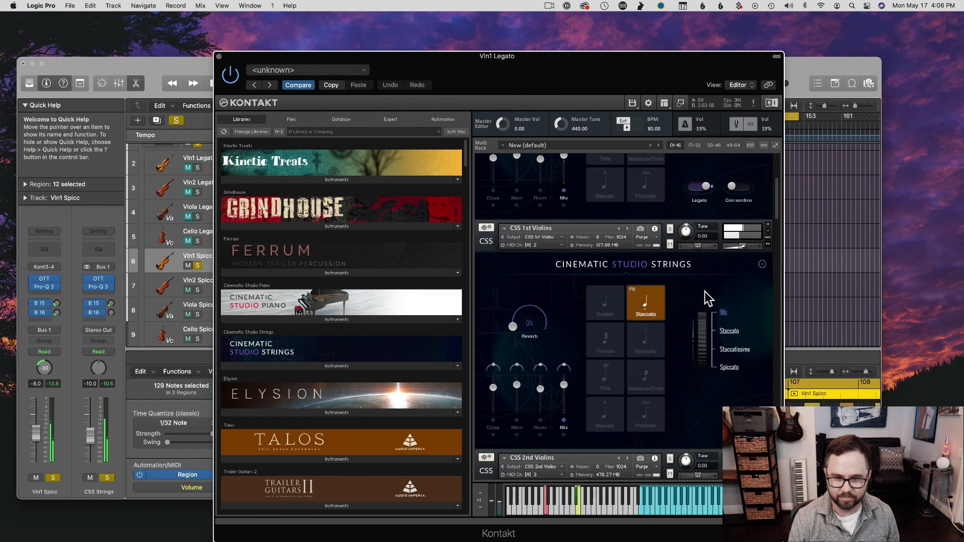
click(706, 320)
drag(706, 321, 706, 339)
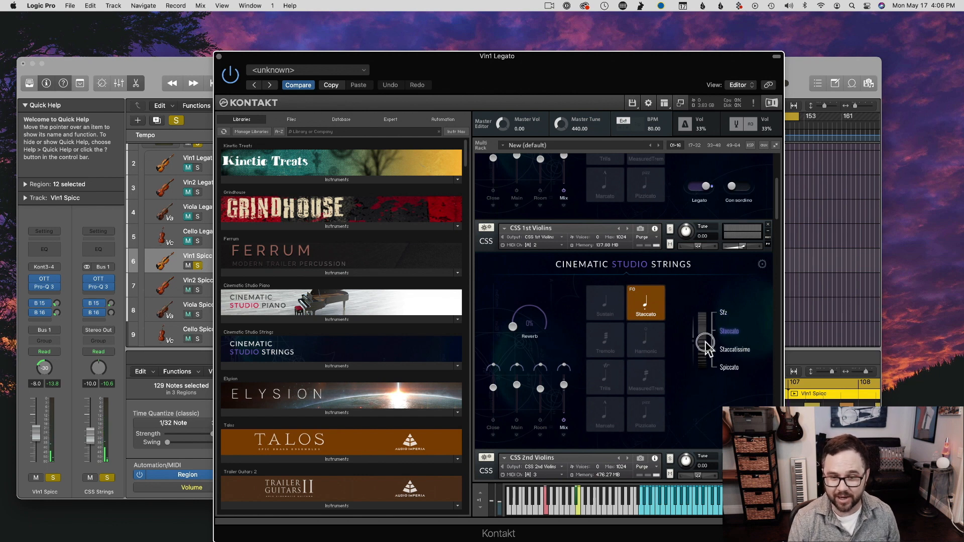
scroll(712, 306, down, 2)
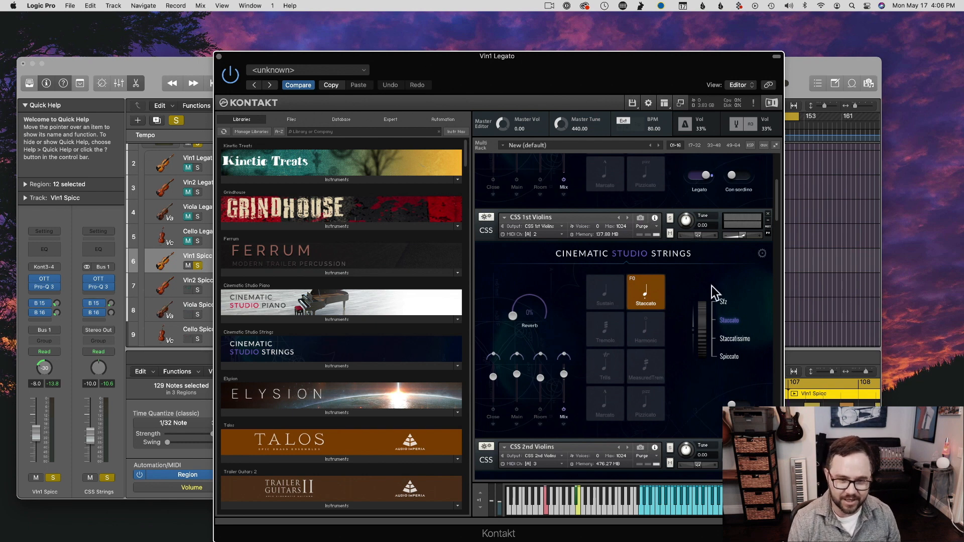
mouse_move(711, 316)
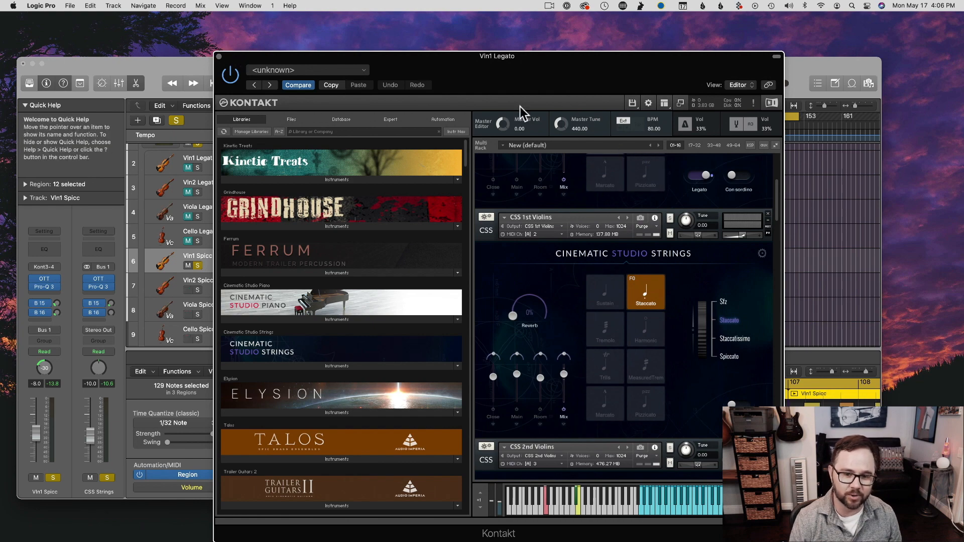
- Open a Vin1 Spicc region in an enlarged Piano Roll, with the Kontakt window moved clear of the regions and notes
drag(289, 63, 305, 325)
drag(484, 325, 218, 24)
double_click(558, 263)
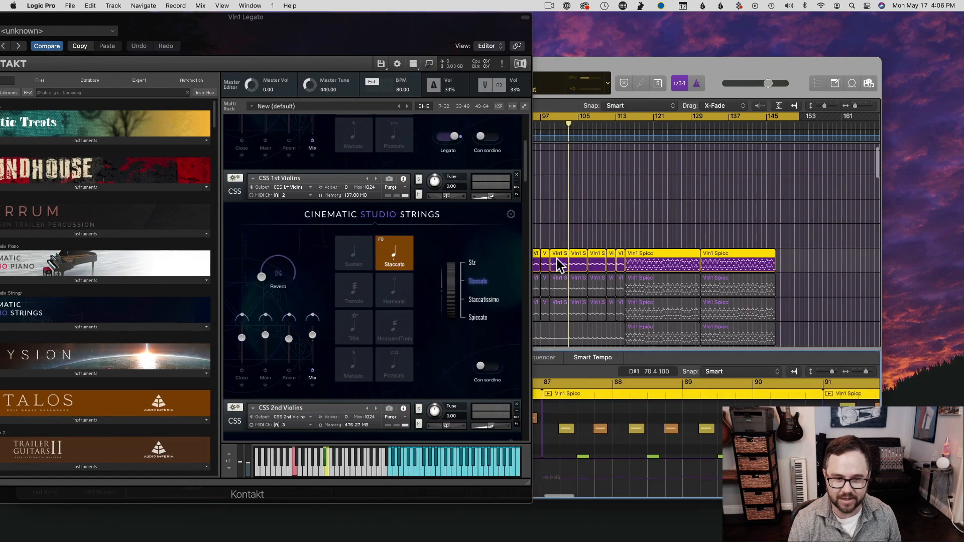
drag(621, 358, 613, 153)
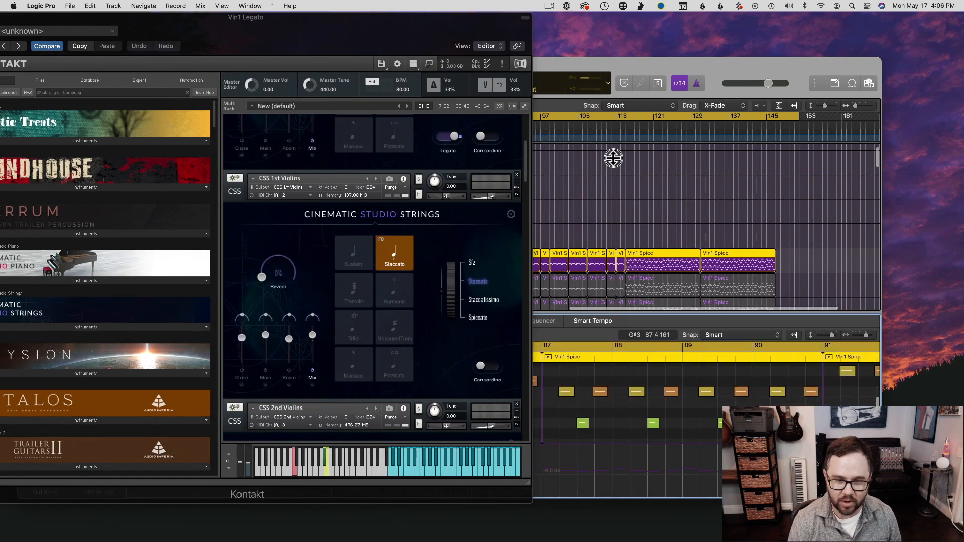
scroll(657, 213, up, 2)
scroll(666, 233, up, 2)
scroll(663, 234, left, 3)
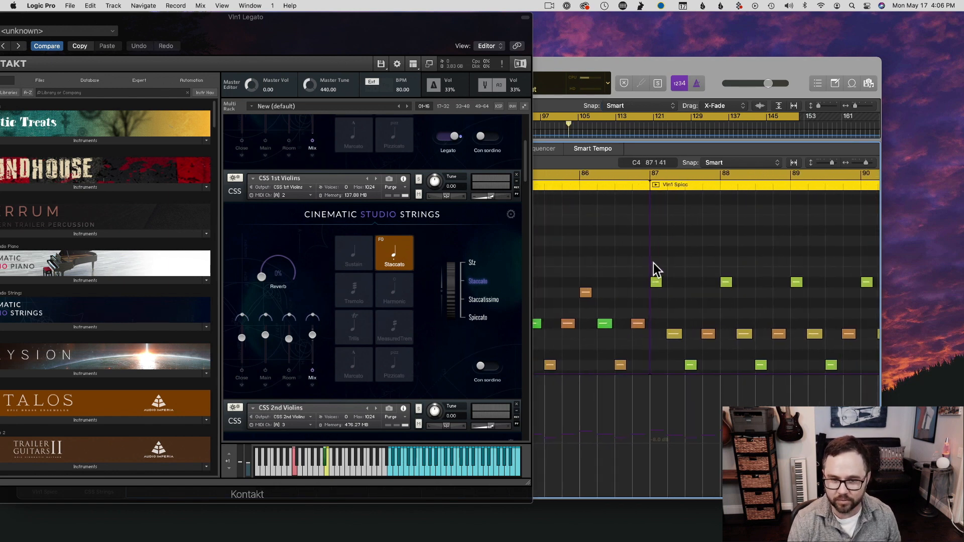
- Select the highest Vin1 Spicc notes from bar 87 to 90, followed by the notes of the pattern from bar 91 to 93
drag(654, 264, 866, 301)
scroll(854, 316, right, 5)
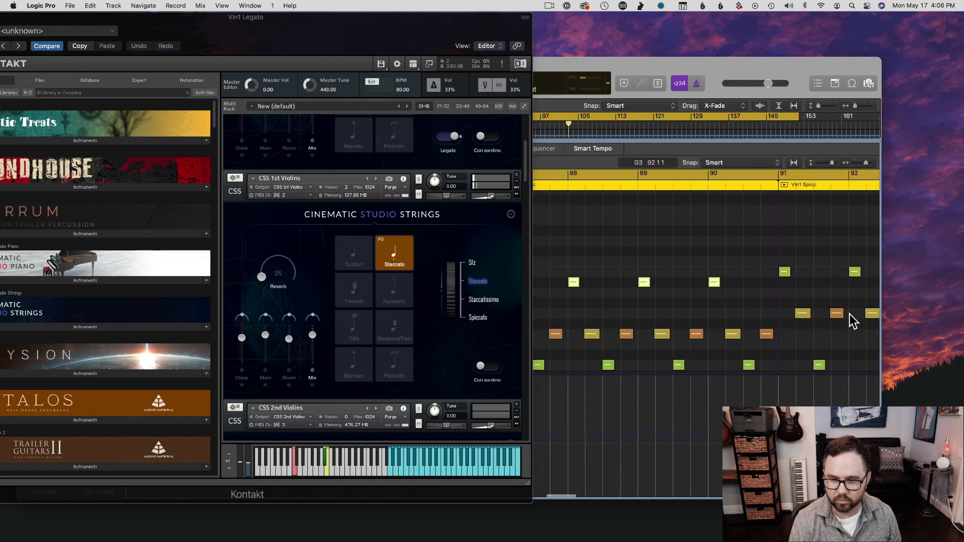
drag(700, 242, 873, 363)
scroll(698, 282, right, 6)
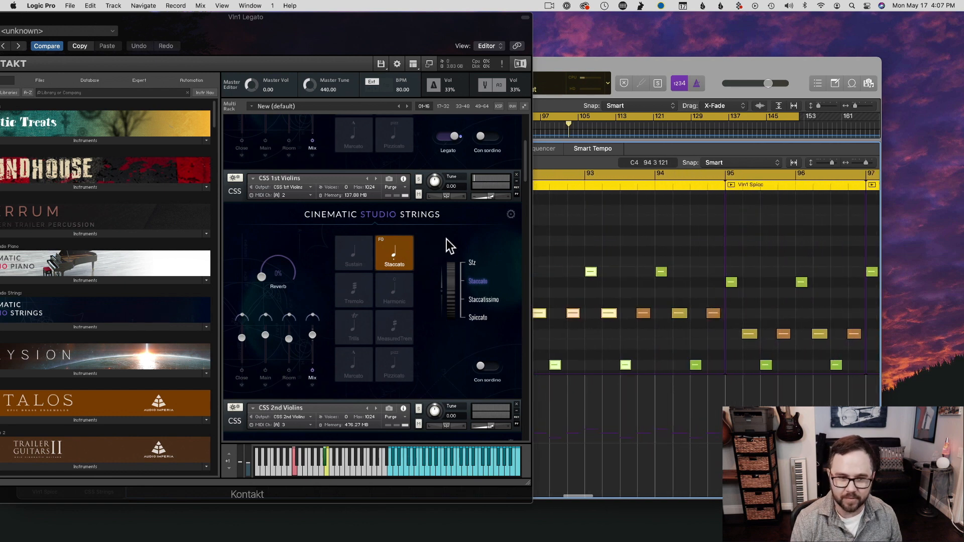
scroll(721, 237, right, 1)
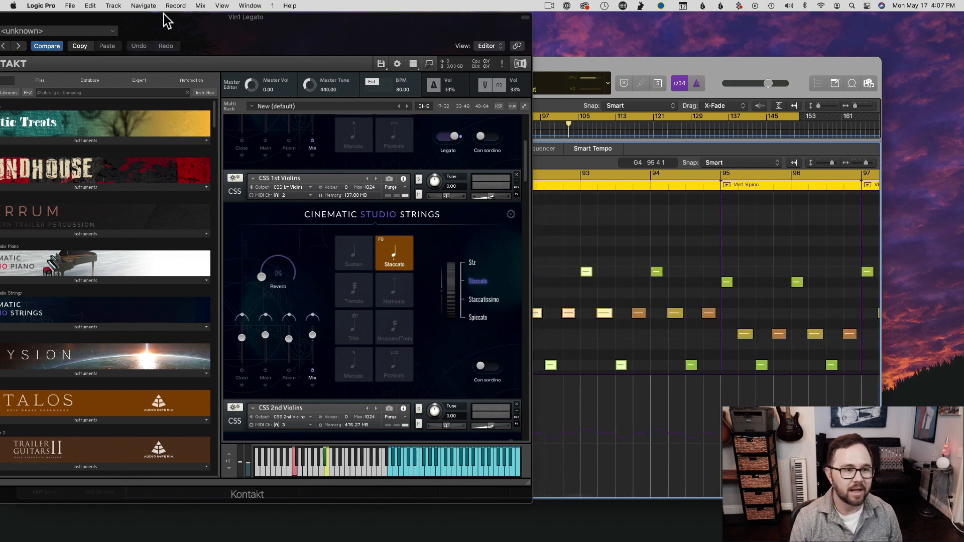
- Reposition the Kontakt window and examine the Vin1 Spicc pattern in the Piano Roll up to bar 113
drag(153, 19, 220, 59)
click(851, 106)
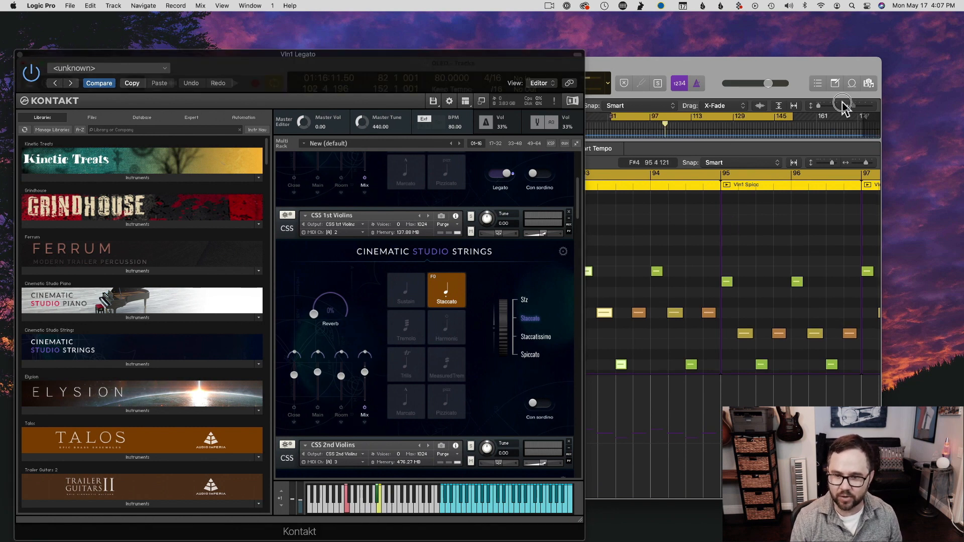
scroll(784, 232, right, 10)
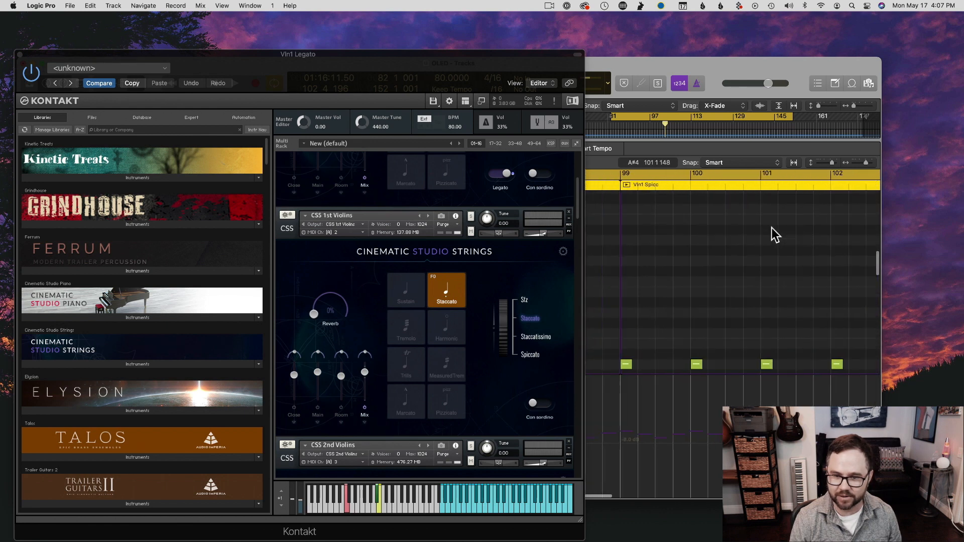
scroll(772, 228, down, 3)
scroll(771, 227, right, 7)
drag(682, 239, 706, 286)
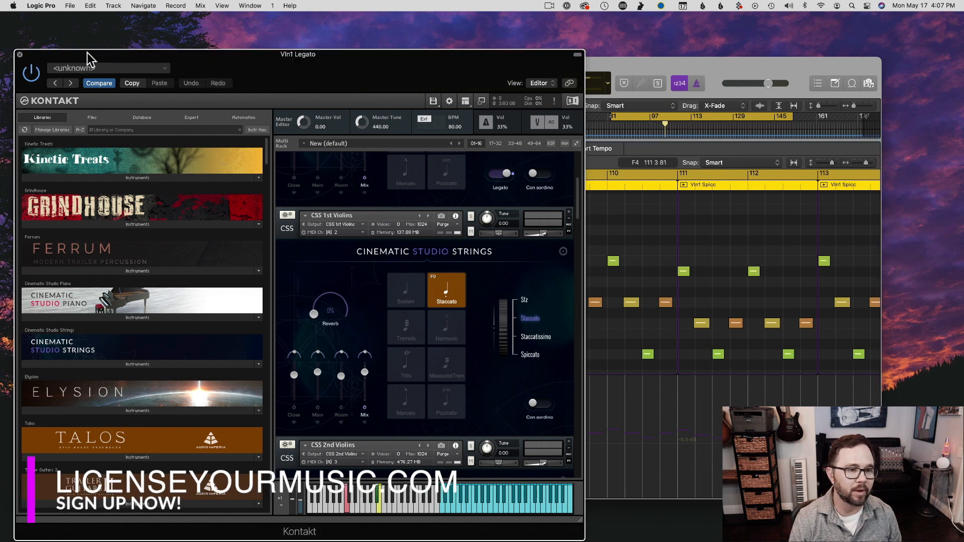
- Close the Kontakt window and arrange the project window so the Piano Roll shows the full pitch range of Vin1 Spicc
key(super+w)
drag(85, 66, 69, 23)
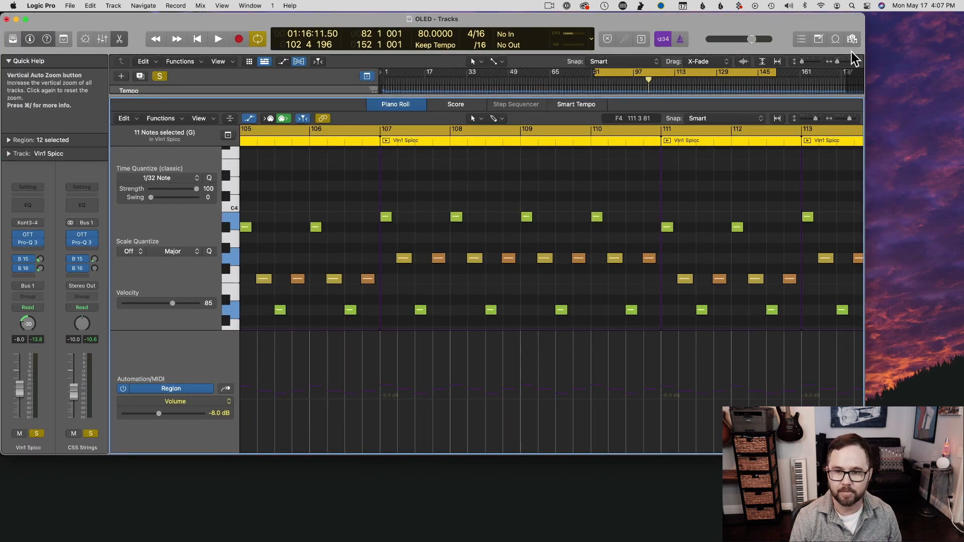
drag(815, 118, 806, 120)
- Select the upper-octave Vin1 Spicc notes from bar 115 to 117 and play the passage up to bar 119
scroll(688, 208, right, 5)
drag(399, 189, 600, 225)
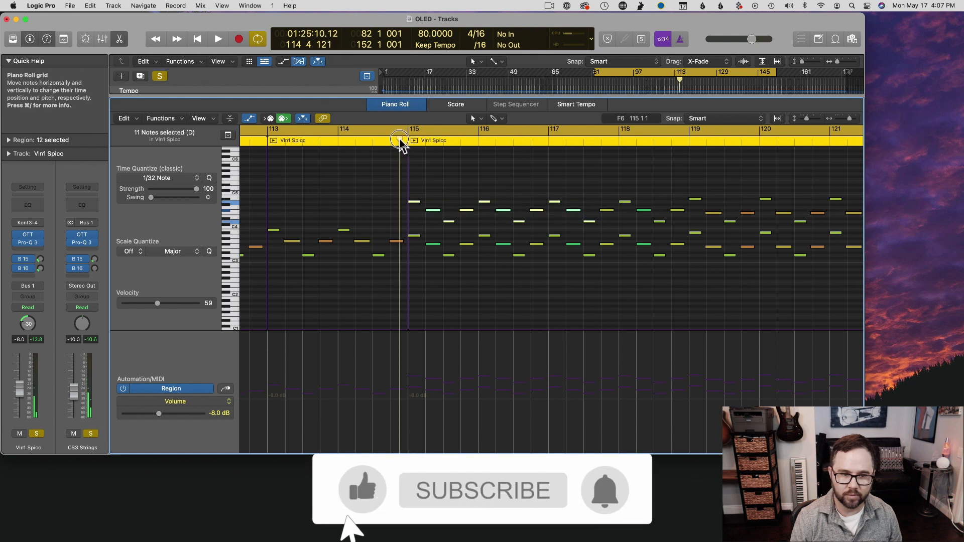
key(shift+space)
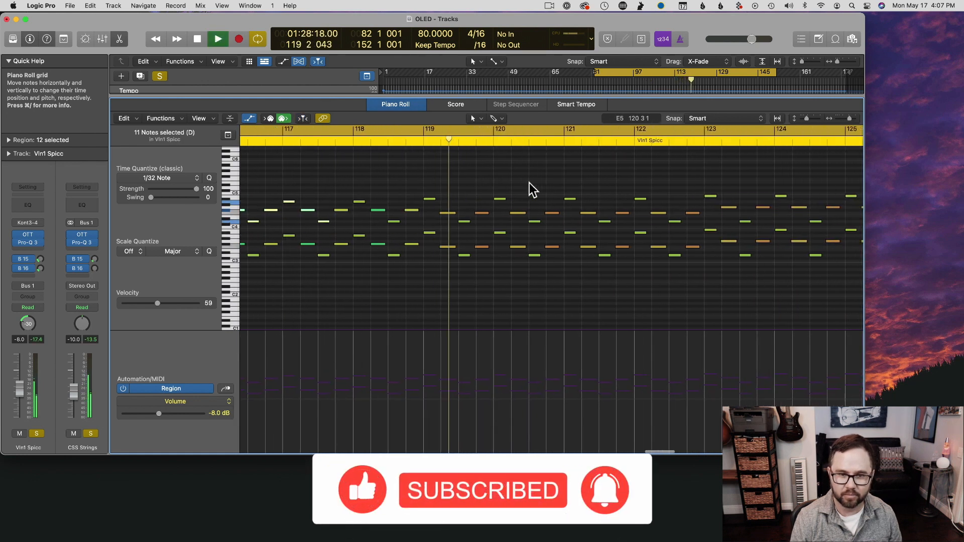
key(space)
- Reduce the Piano Roll's height to reveal the track list and switch the solo from Vin1 Spicc to Vin2 Spicc
drag(424, 101, 445, 284)
click(207, 241)
click(181, 241)
click(182, 217)
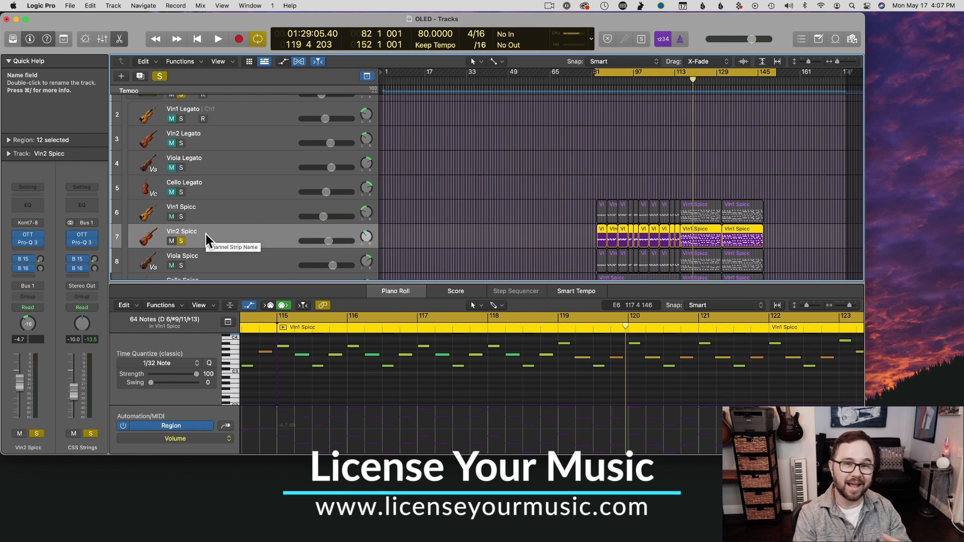
- Select the Vin1 Legato track and open its Kontakt instrument, placing the window clear of the track list
click(154, 219)
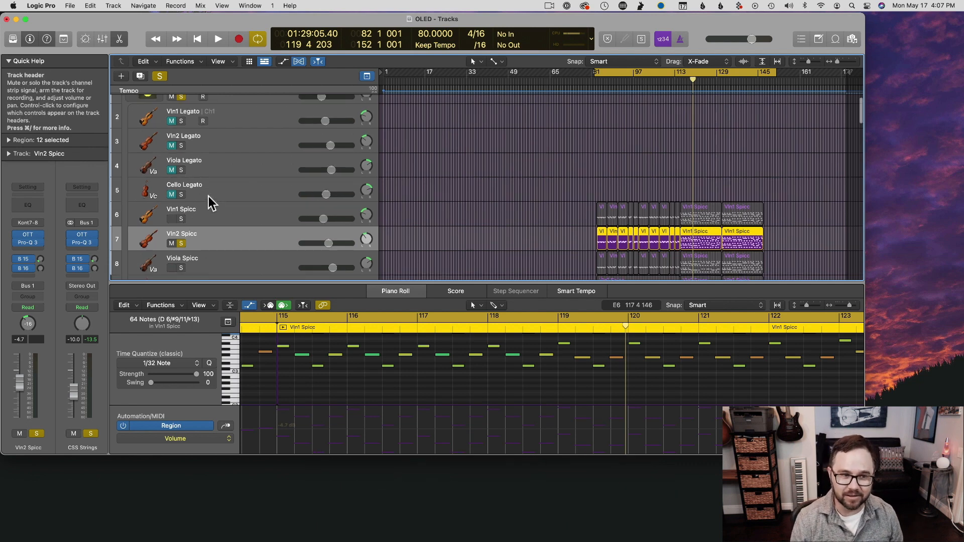
scroll(209, 201, up, 1)
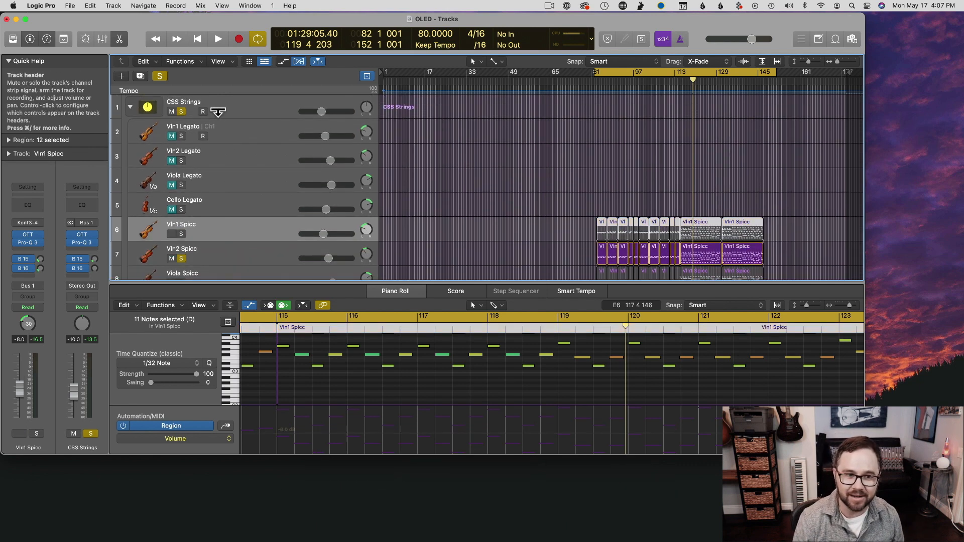
click(219, 110)
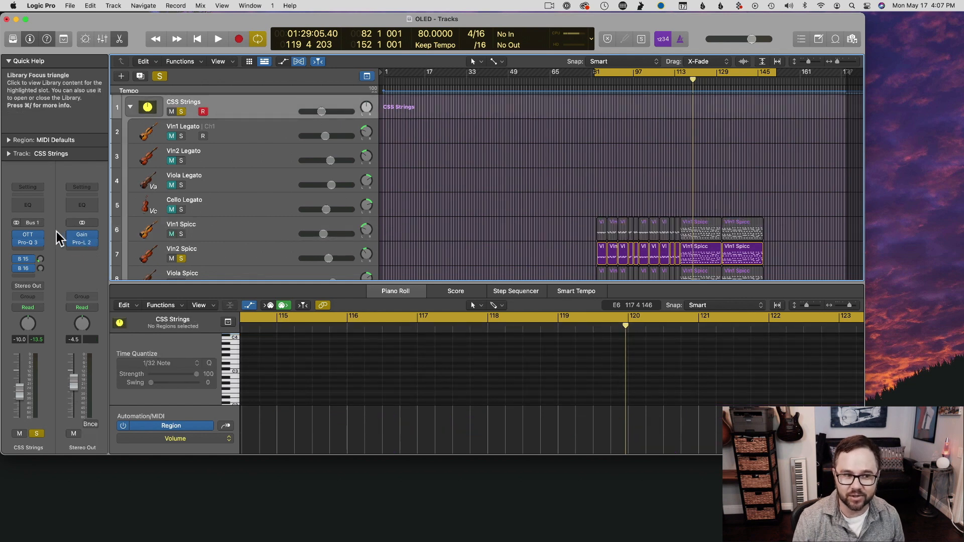
click(222, 136)
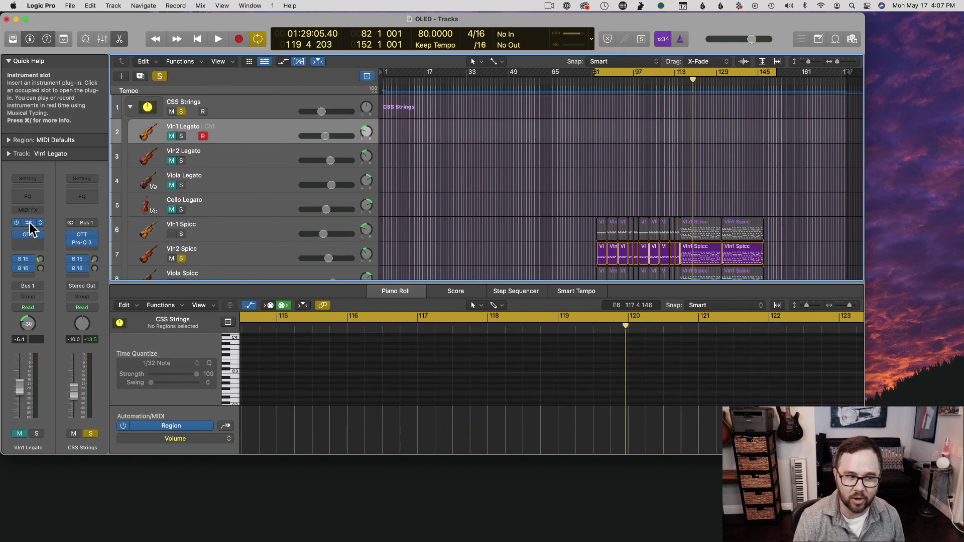
click(28, 223)
drag(350, 67, 853, 166)
- Select the Vin2 Spicc track and look through Kontakt's multi rack to the CSS 2nd Violins patch
click(254, 256)
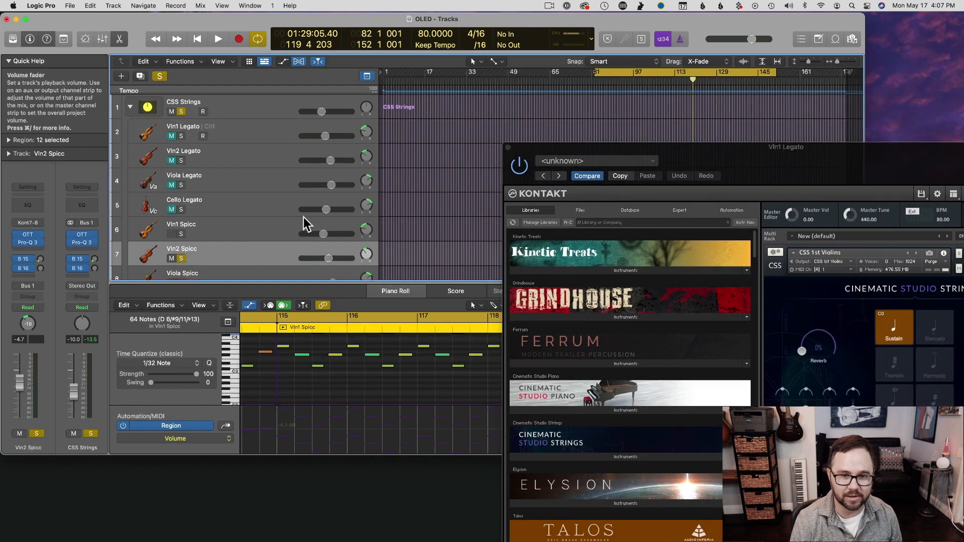
drag(834, 168, 488, 90)
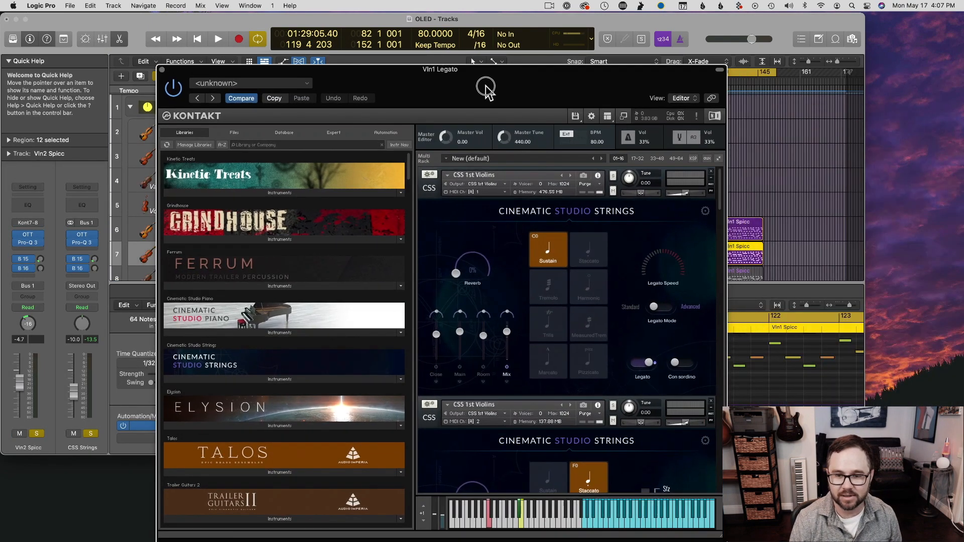
scroll(545, 344, down, 6)
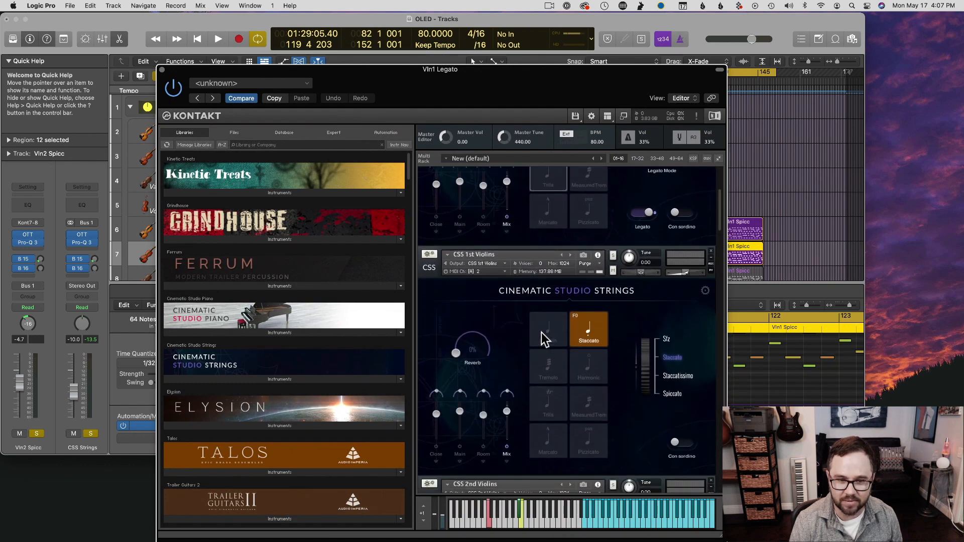
scroll(491, 316, down, 5)
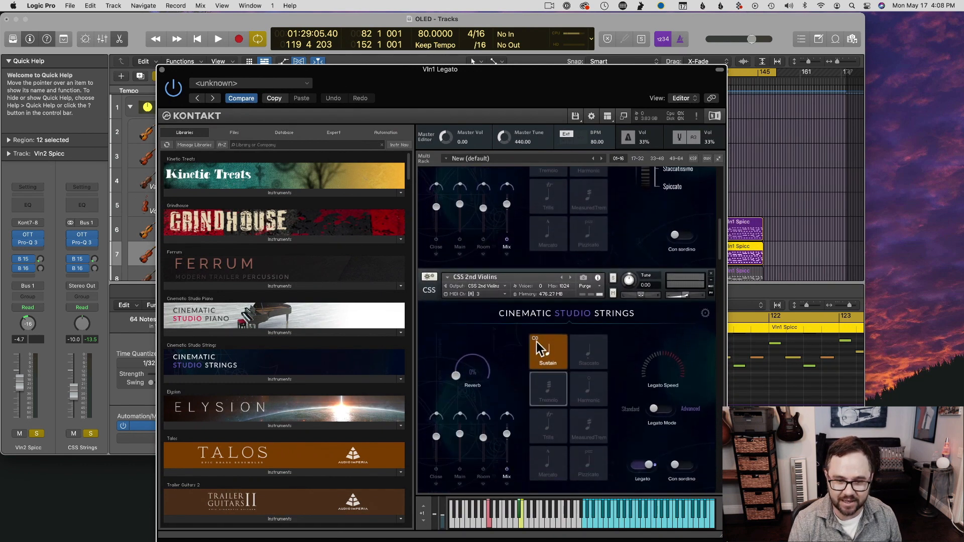
- Set the short-note type of Kontakt's staccato CSS 2nd Violins patch to Staccato, start playback and clear the window off the track list
scroll(548, 349, down, 5)
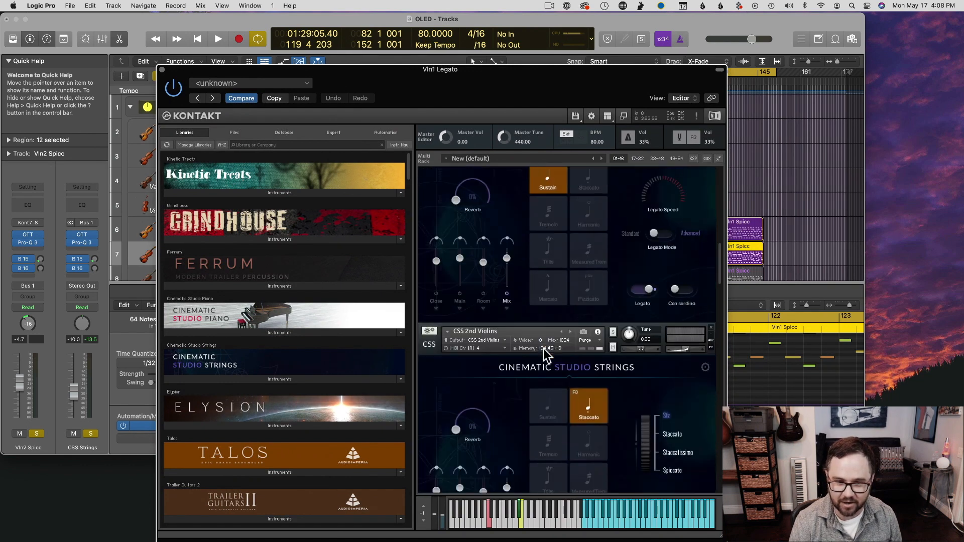
scroll(523, 363, down, 1)
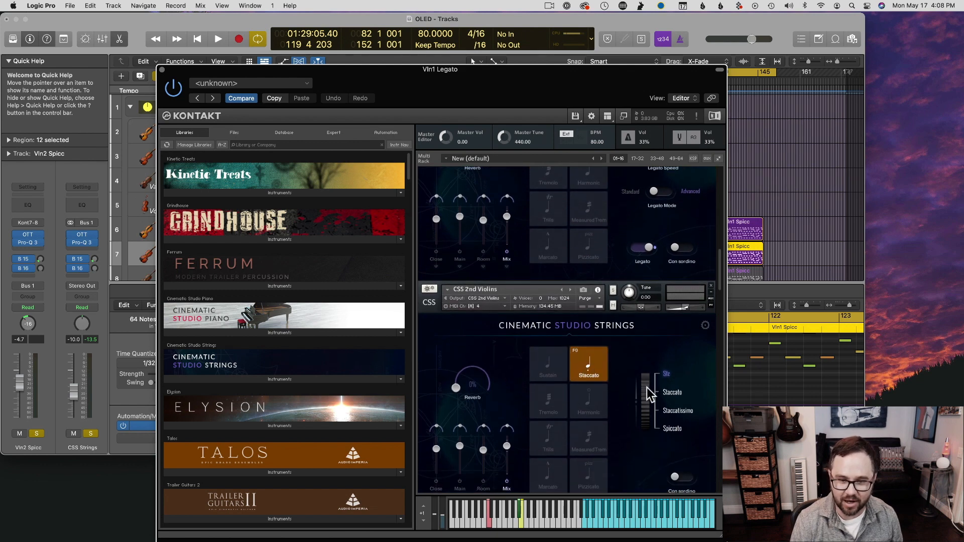
key(space)
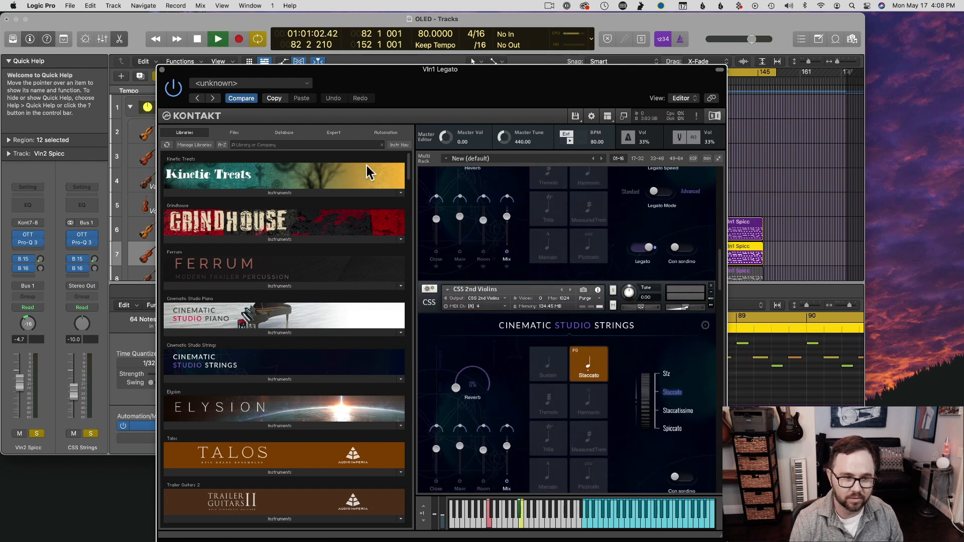
drag(342, 75, 345, 281)
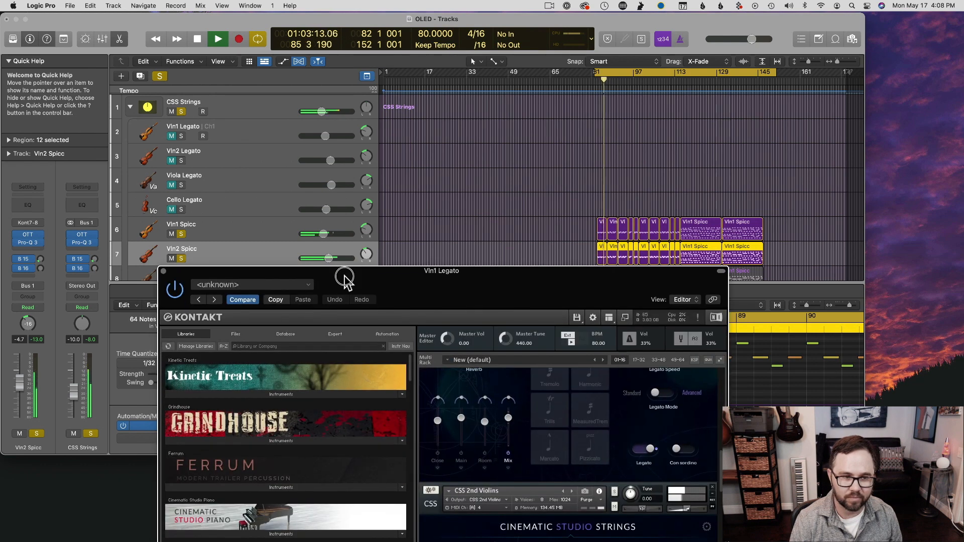
- Compare the Vin1 Spicc and Vin2 Spicc tracks by toggling their solos during playback, and lower the Vin2 Spicc volume to -6.6 dB
click(180, 258)
click(181, 258)
click(182, 234)
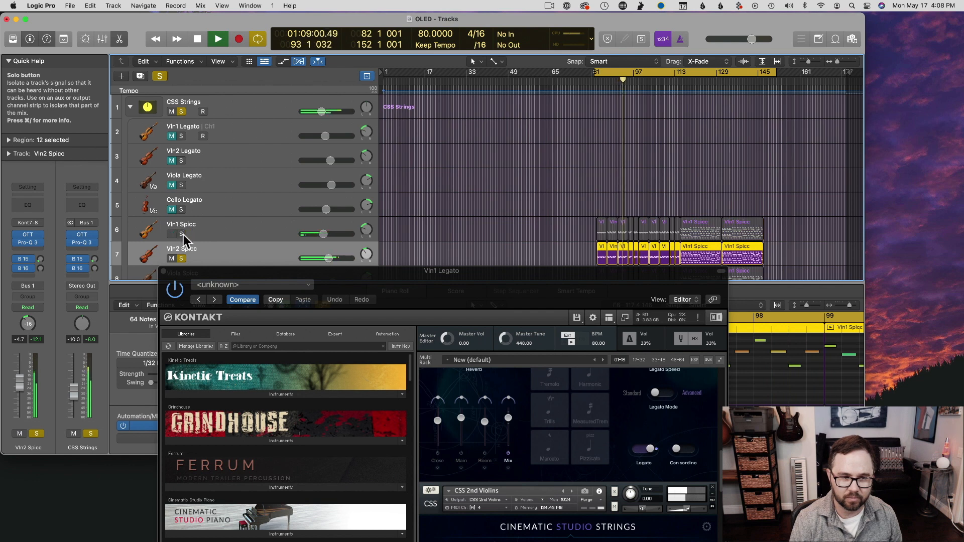
click(182, 234)
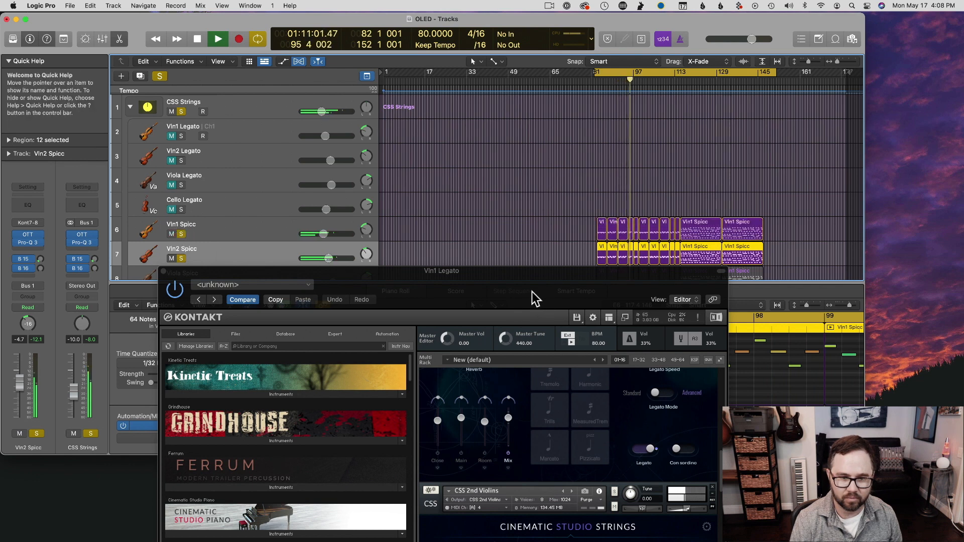
drag(328, 258, 326, 258)
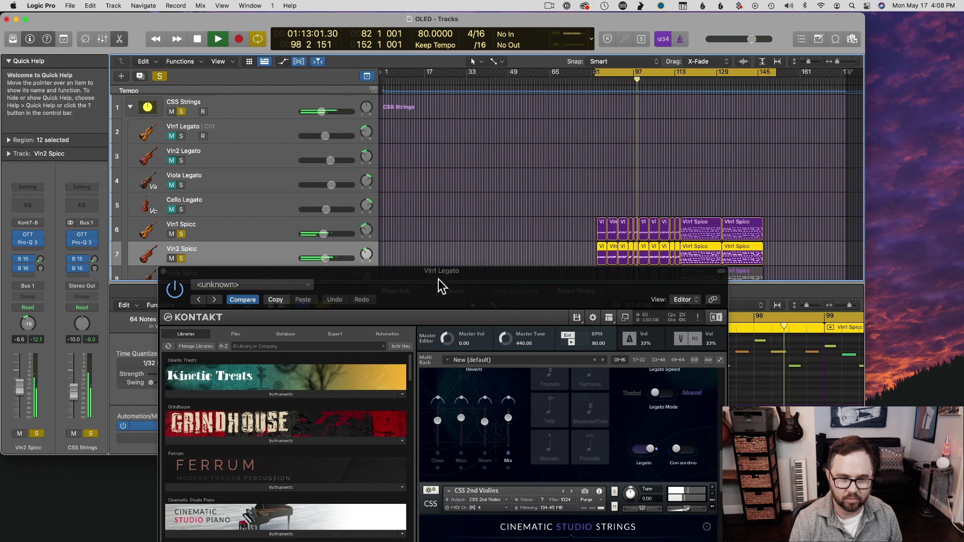
key(space)
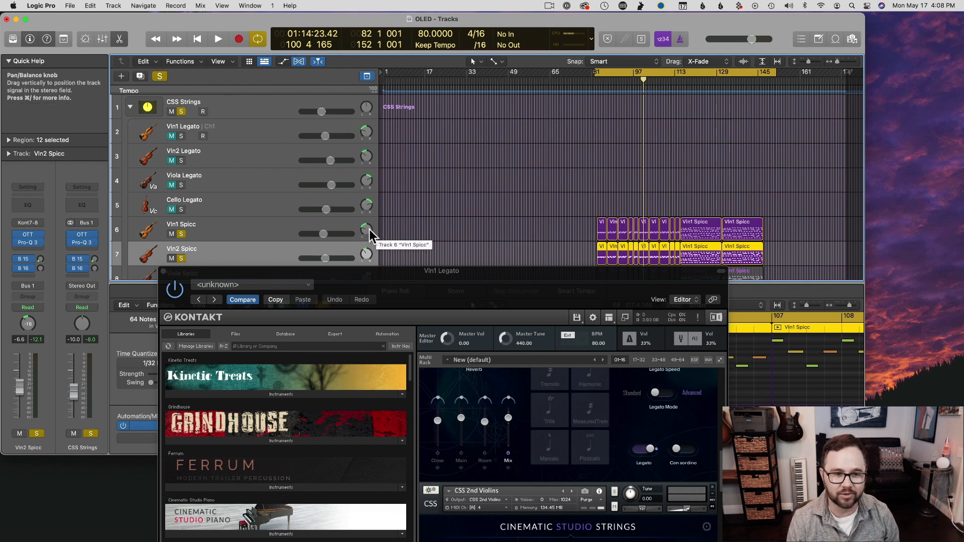
- Switch the solo from Vin1 Spicc and Vin2 Spicc to Viola Spicc and select the Viola Spicc track
scroll(364, 254, down, 1)
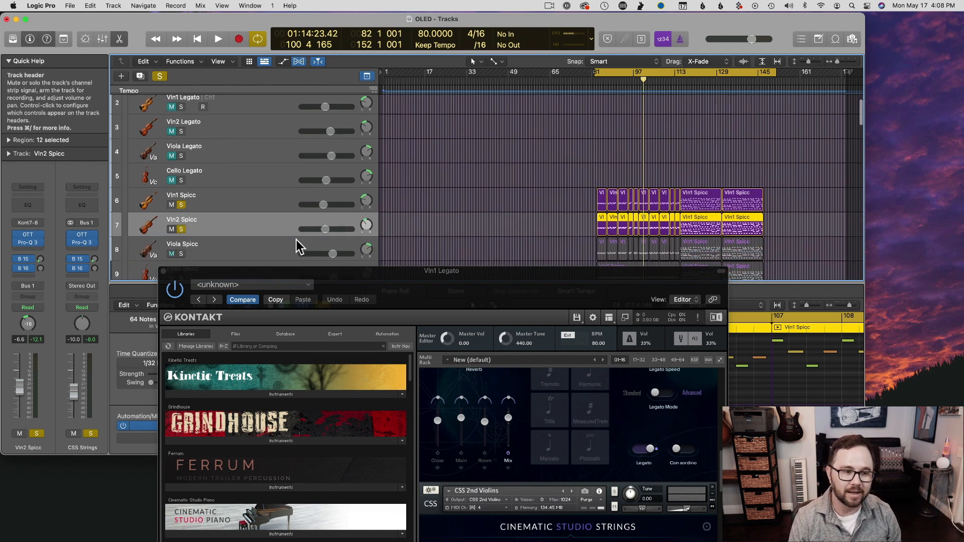
click(181, 253)
click(181, 229)
click(181, 205)
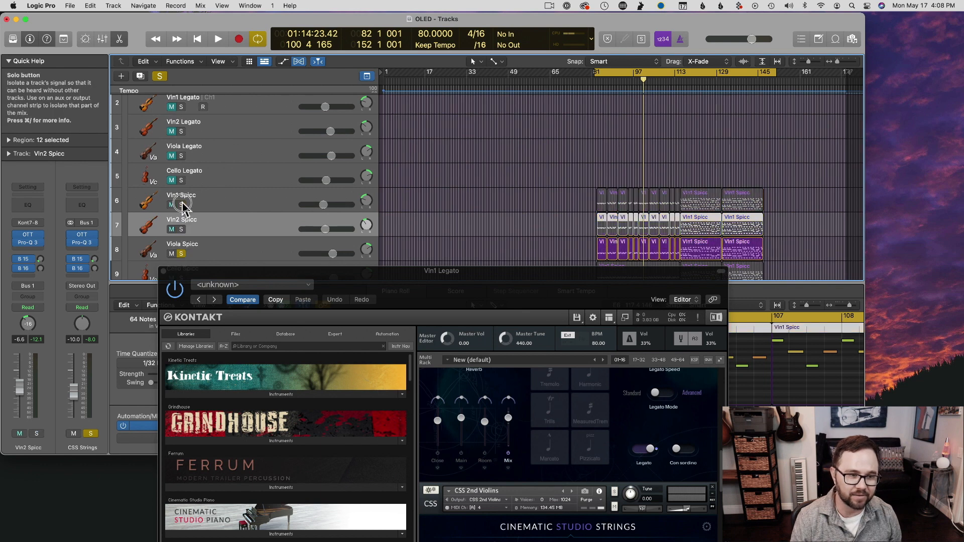
click(206, 254)
- Bring up the staccato CSS Violas patch in Kontakt's multi rack and set its short-note type to Spiccato
drag(323, 274, 309, 88)
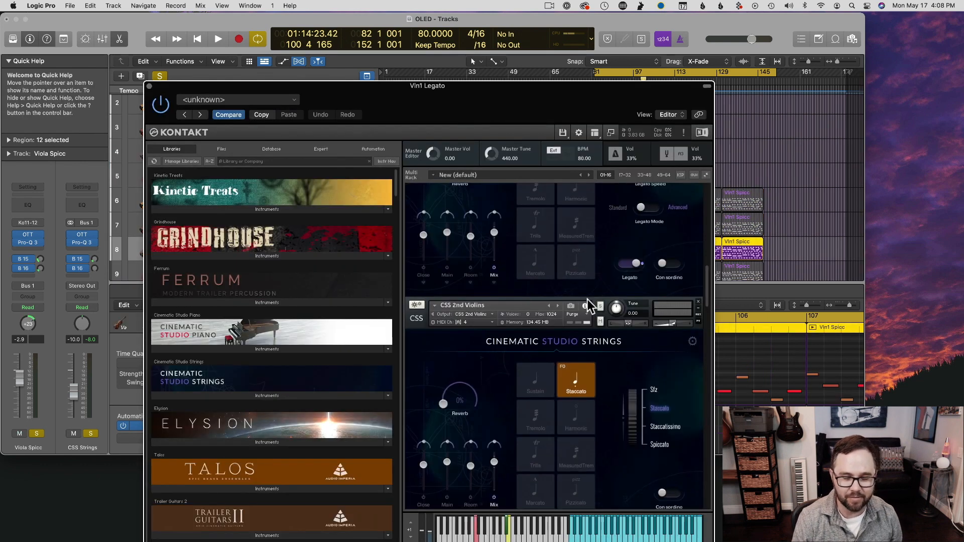
scroll(590, 306, down, 3)
scroll(590, 306, down, 5)
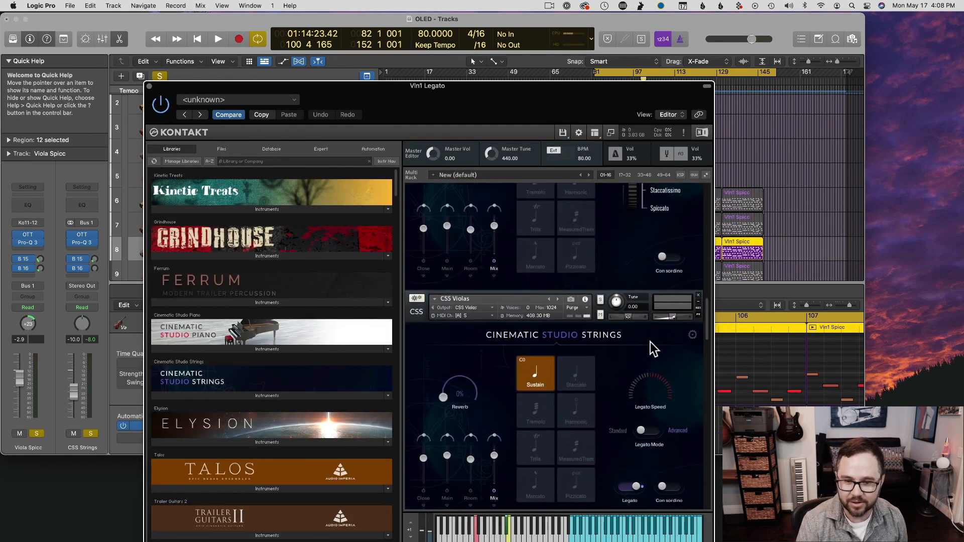
scroll(532, 372, down, 6)
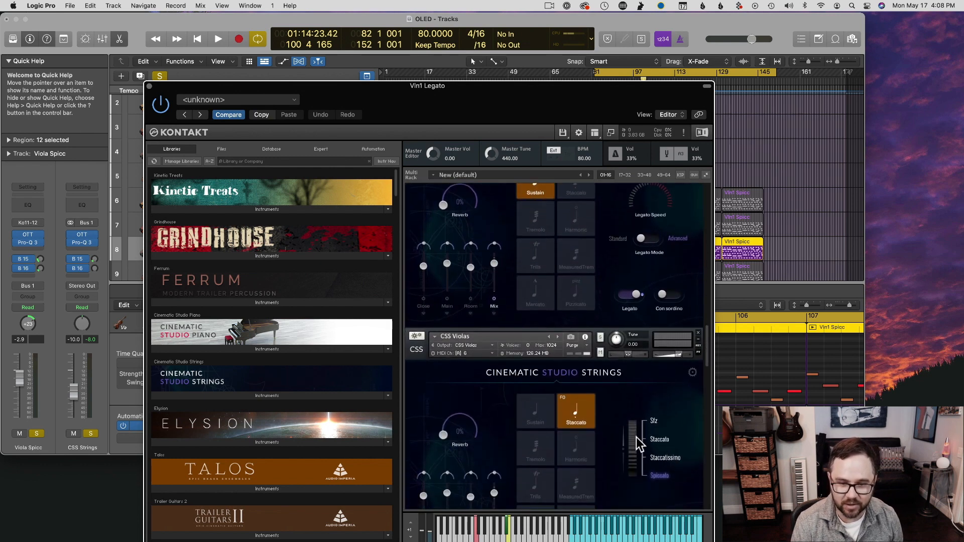
drag(634, 432, 632, 483)
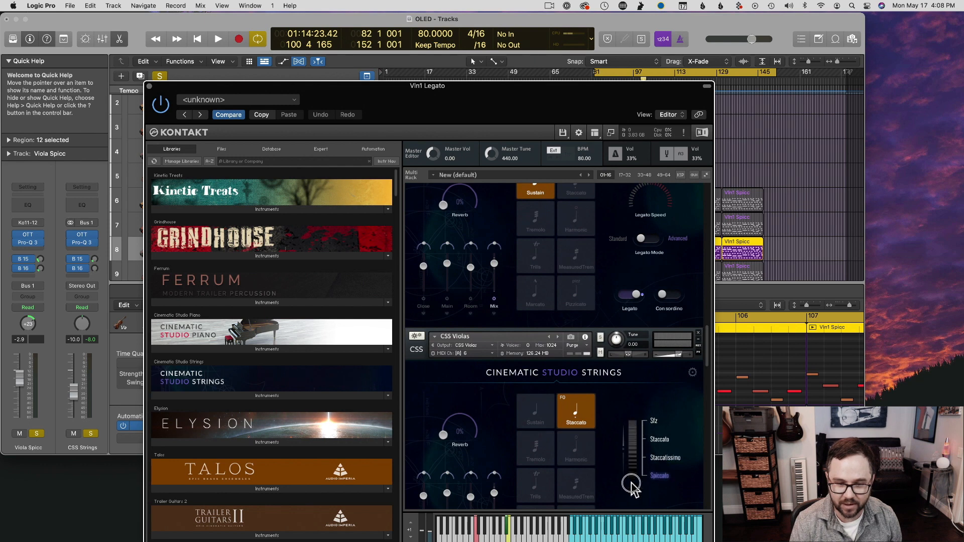
scroll(635, 487, down, 2)
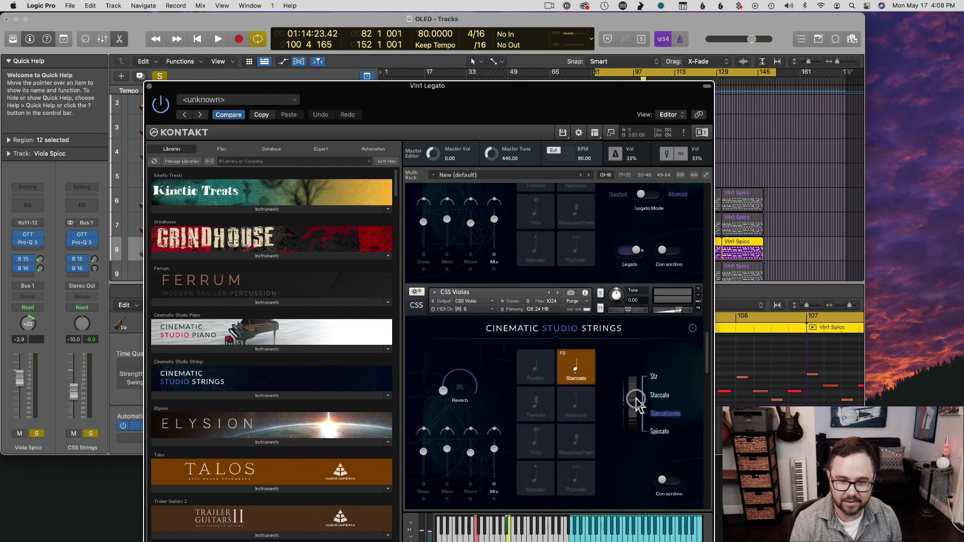
- Play the soloed Viola Spicc part from bar 82 and lower the track's volume to -5.6 dB
drag(189, 86, 191, 284)
key(space)
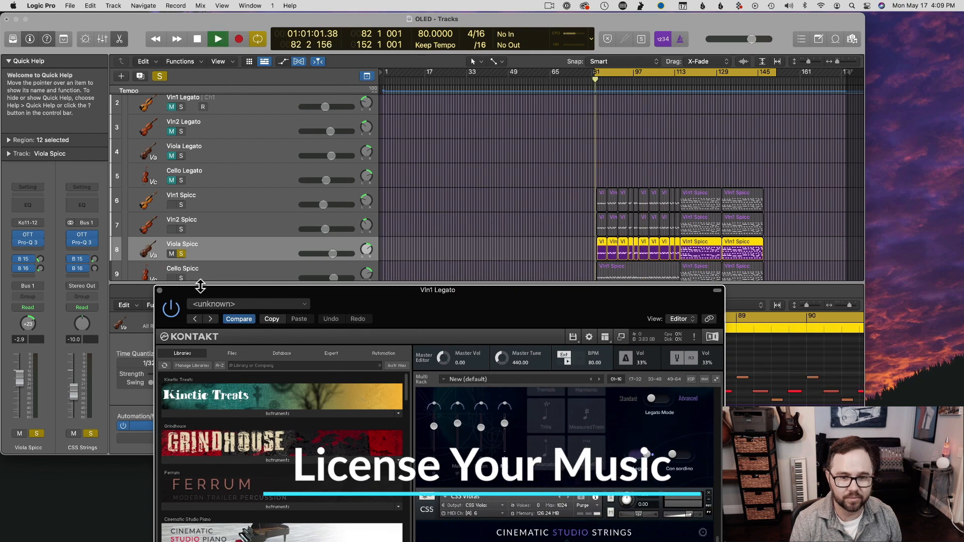
drag(442, 302, 443, 115)
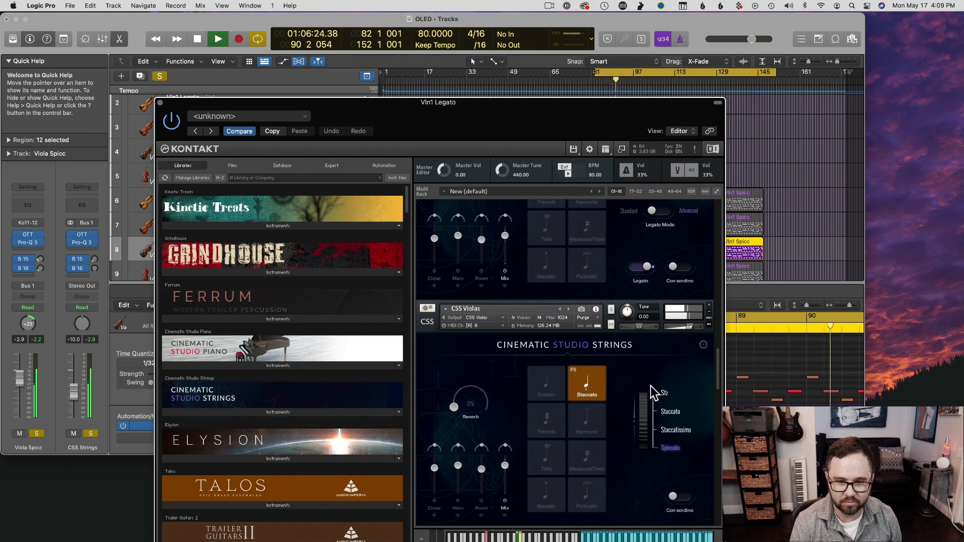
drag(269, 102, 467, 174)
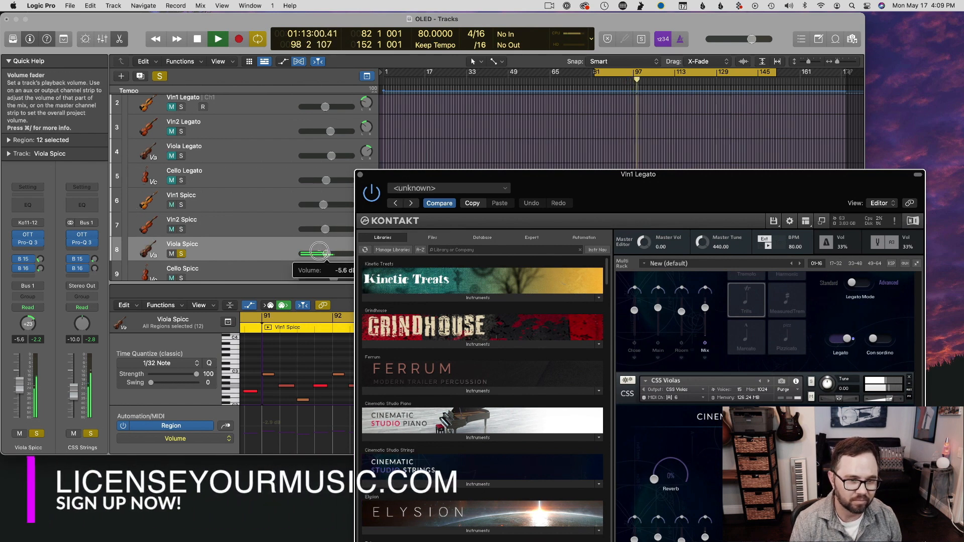
drag(640, 177, 465, 70)
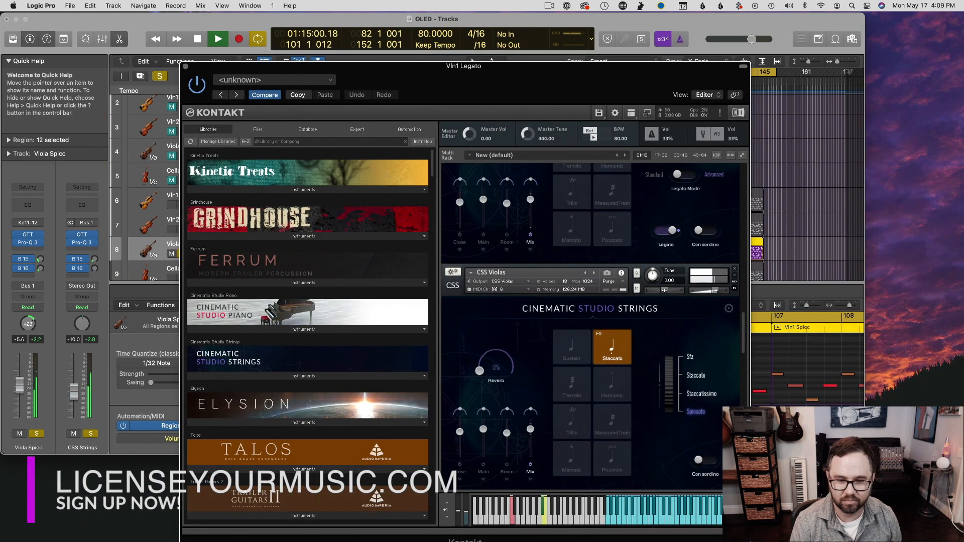
key(space)
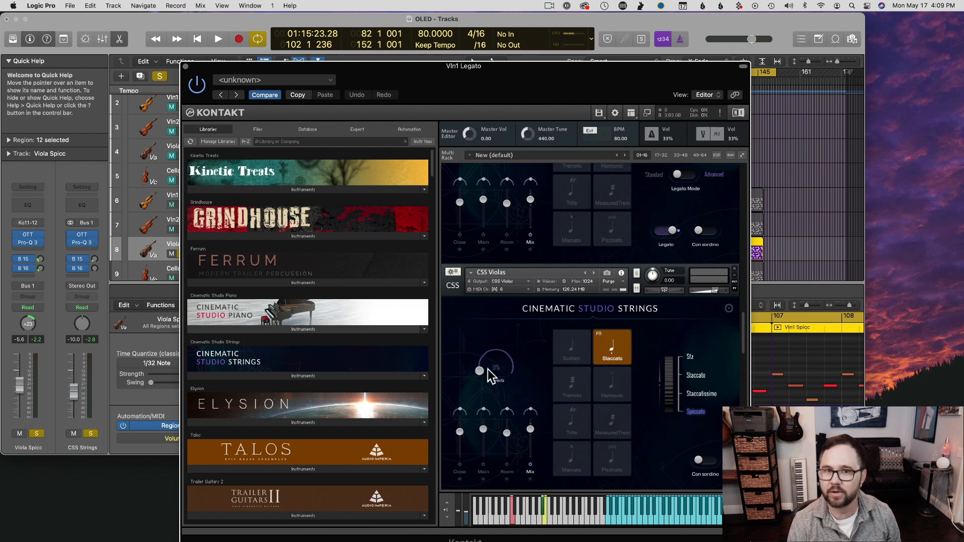
- Try the CSS Violas patch's built-in reverb at about 54% while playing the viola part, and return it to 0%
key(space)
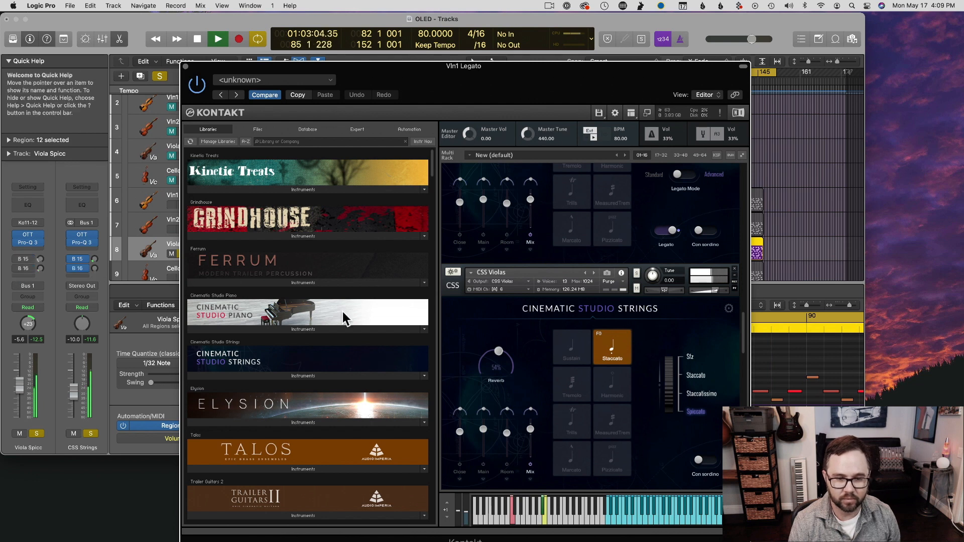
mouse_move(494, 354)
mouse_down()
mouse_move(500, 344)
mouse_move(498, 354)
mouse_up()
key(space)
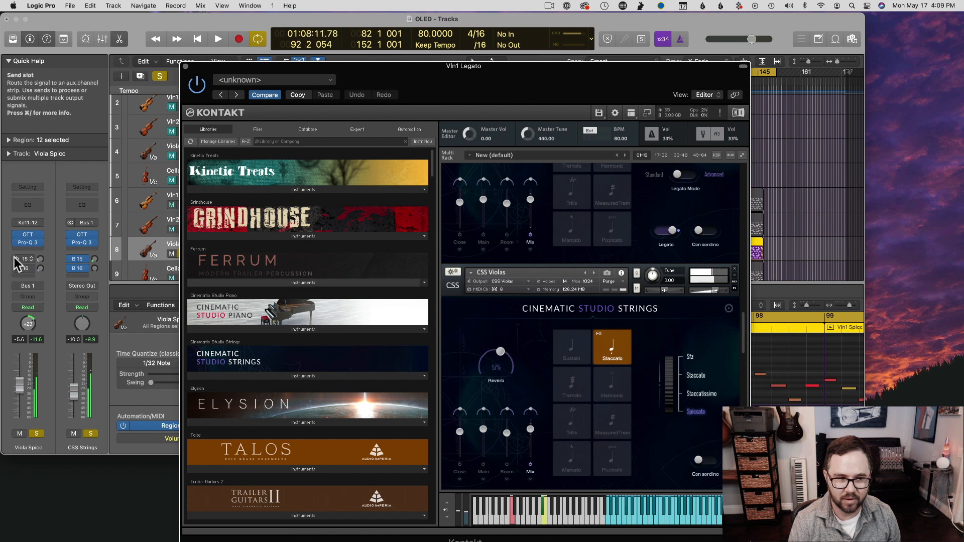
drag(477, 360, 454, 420)
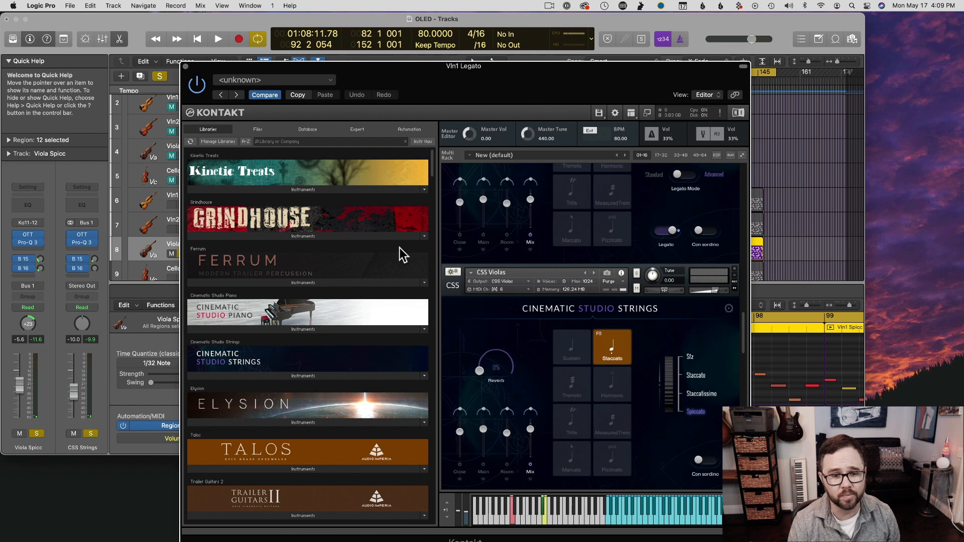
- Replay the viola part without the built-in reverb and close the Kontakt window
key(space)
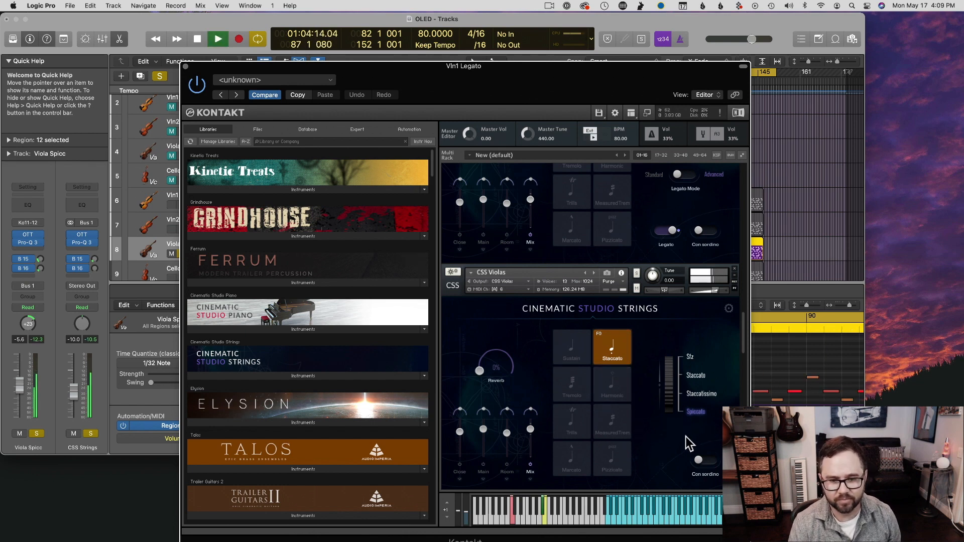
scroll(703, 450, down, 2)
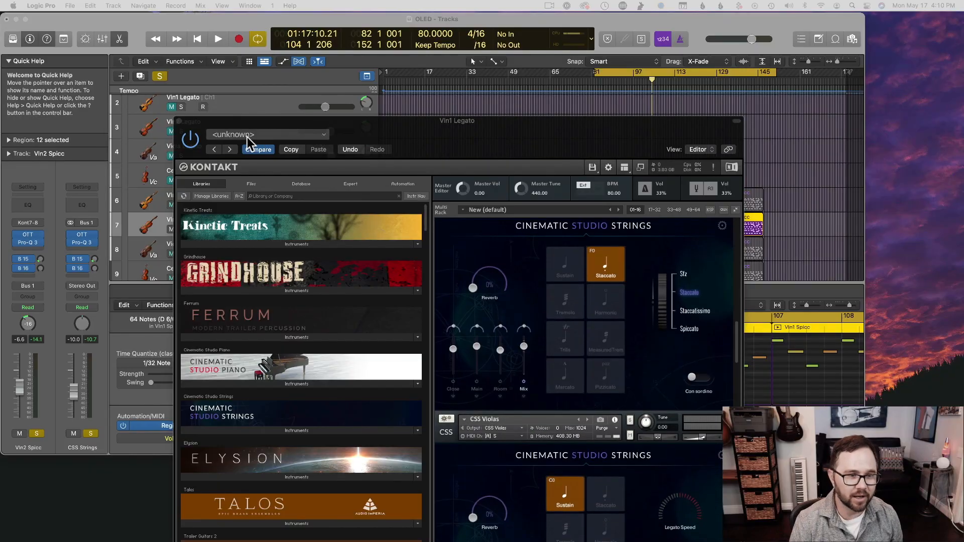
key(super+w)
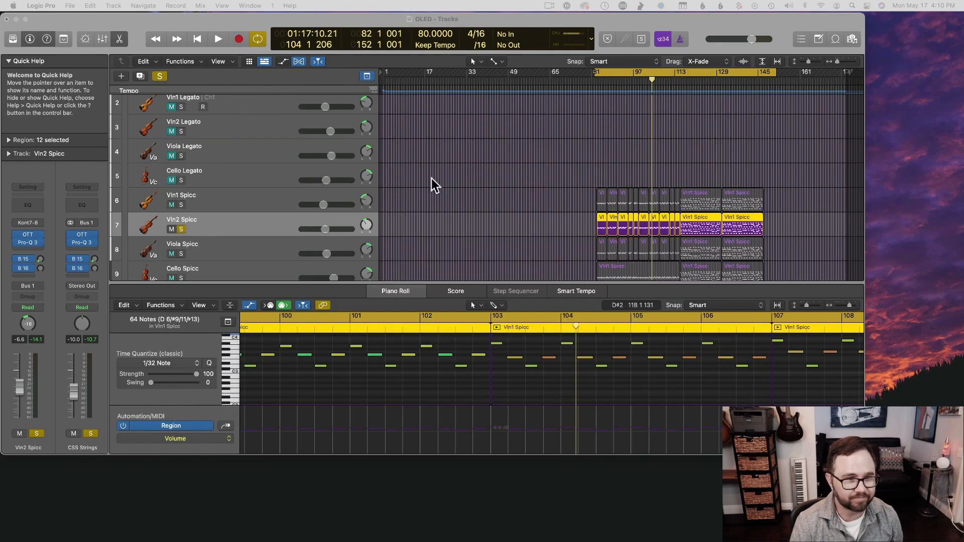
- Add Vin1 Spicc, Viola Spicc and Cello Spicc to the soloed tracks and select the Cello Spicc track
click(181, 205)
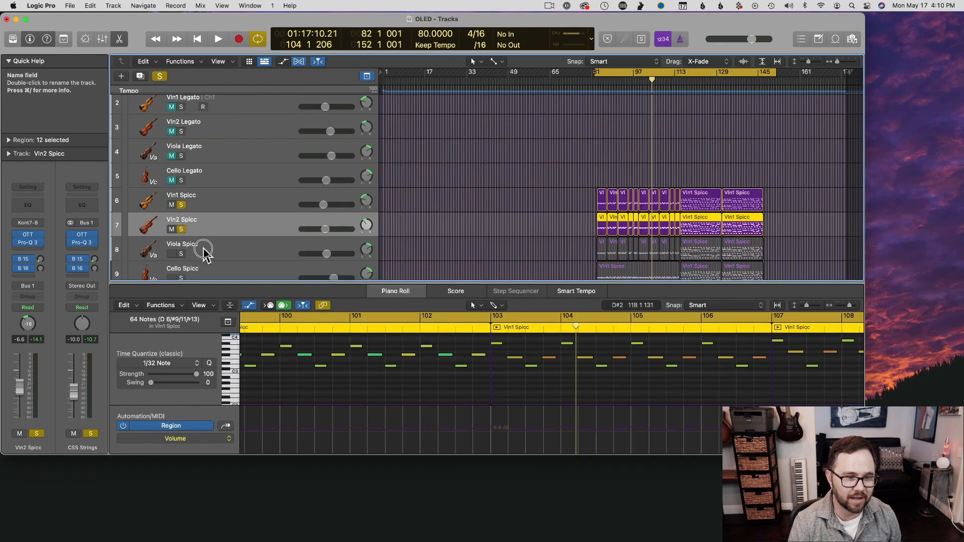
click(181, 254)
scroll(181, 258, down, 2)
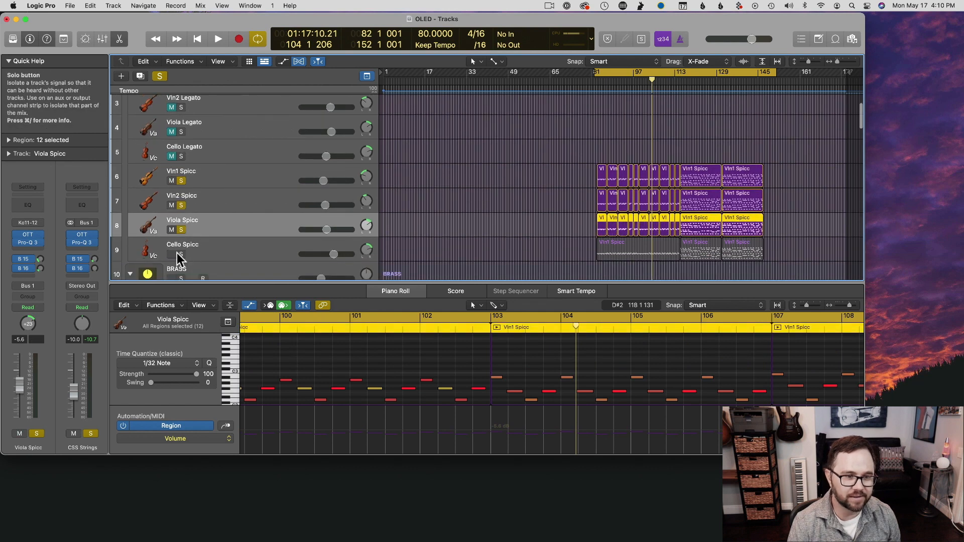
click(181, 254)
click(355, 258)
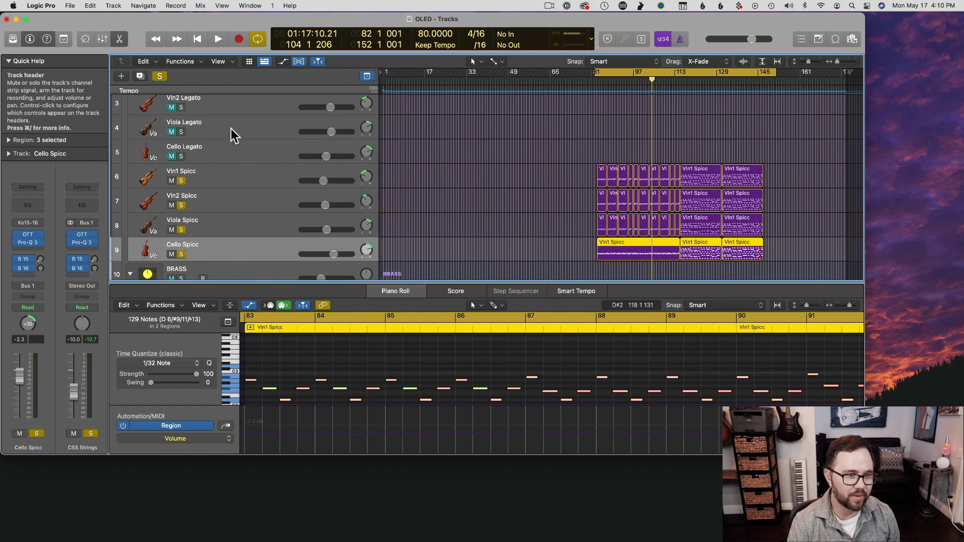
- Select the Vin1 Legato track in the CSS Strings stack and open its Kontakt instrument
scroll(231, 129, up, 2)
click(234, 114)
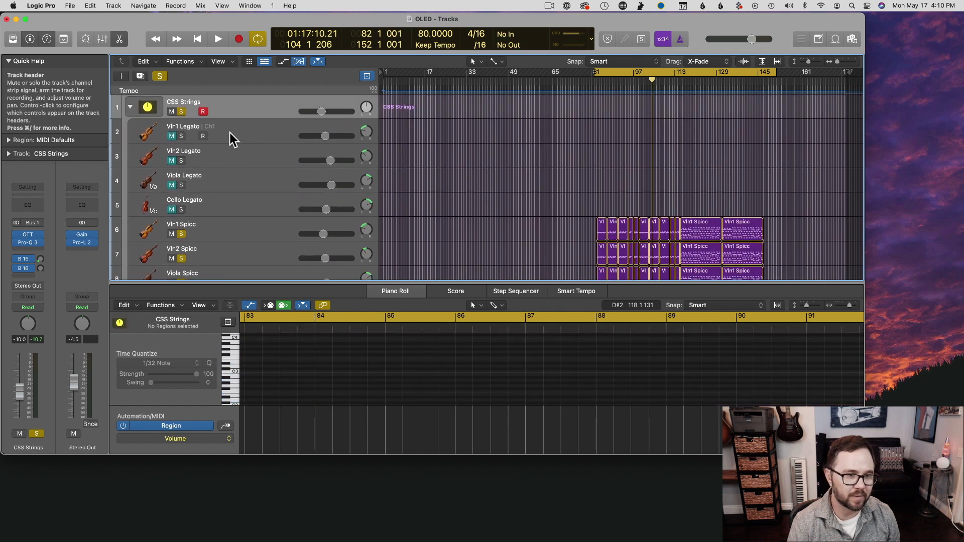
click(230, 135)
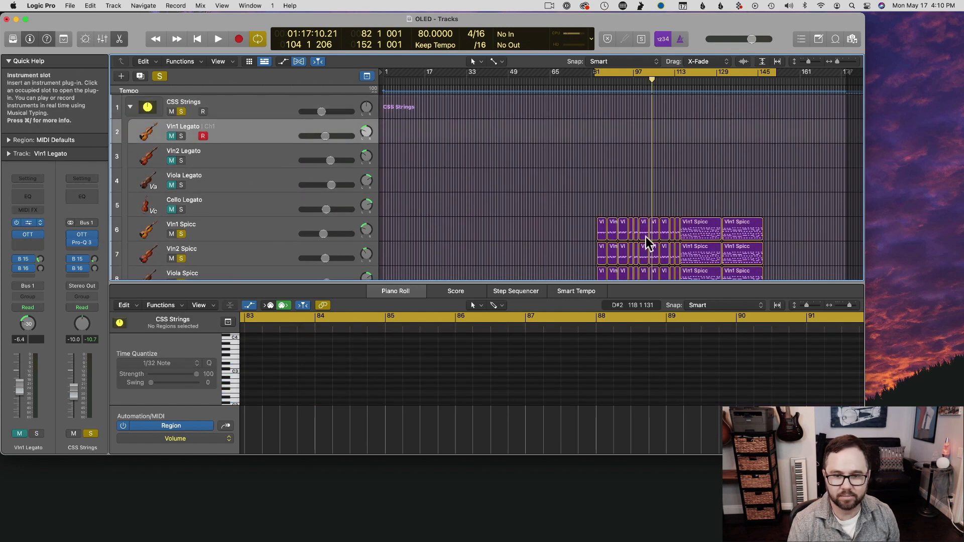
- Look through Kontakt's multi rack to the staccato CSS Cellos patch and examine its short-note type
scroll(577, 302, down, 5)
scroll(578, 304, down, 5)
scroll(580, 308, down, 5)
scroll(580, 306, down, 5)
scroll(634, 351, down, 8)
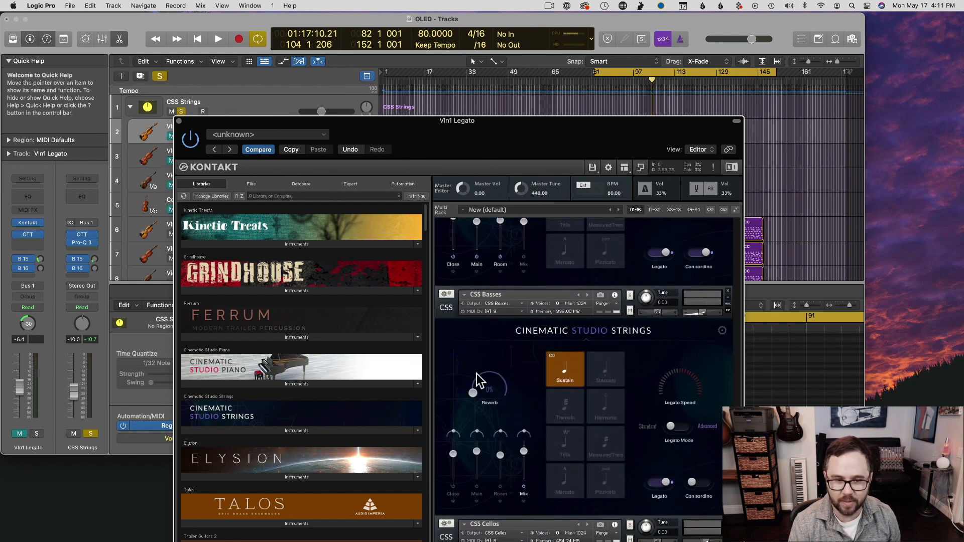
scroll(522, 367, down, 4)
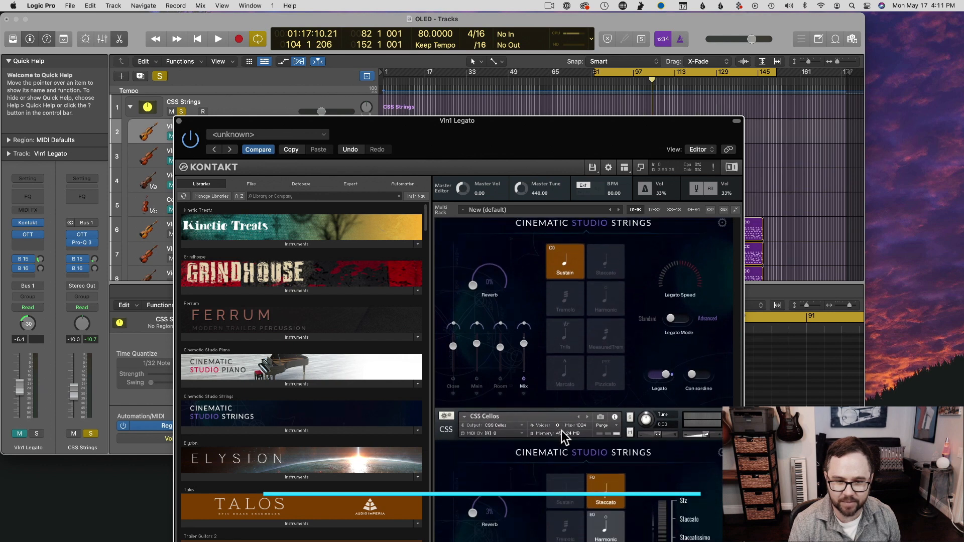
scroll(605, 472, down, 2)
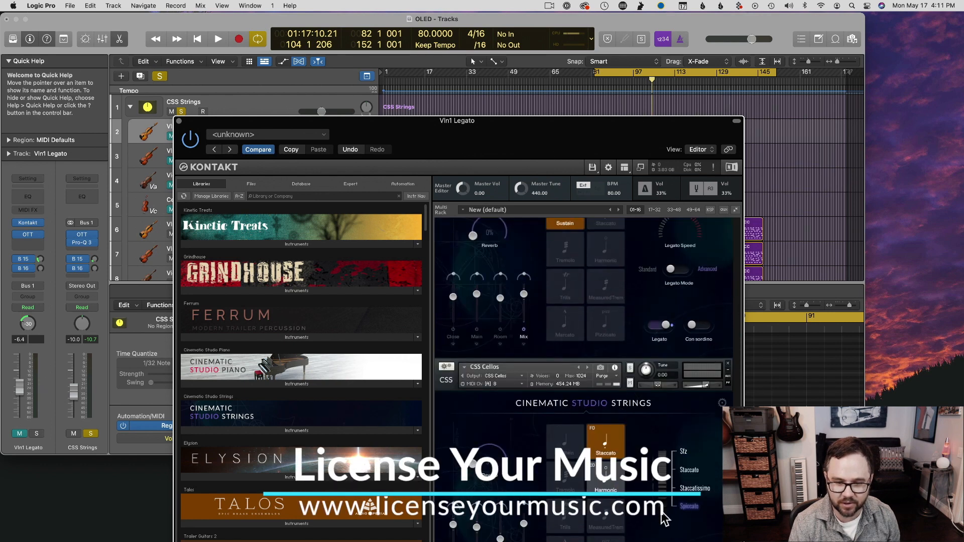
click(666, 506)
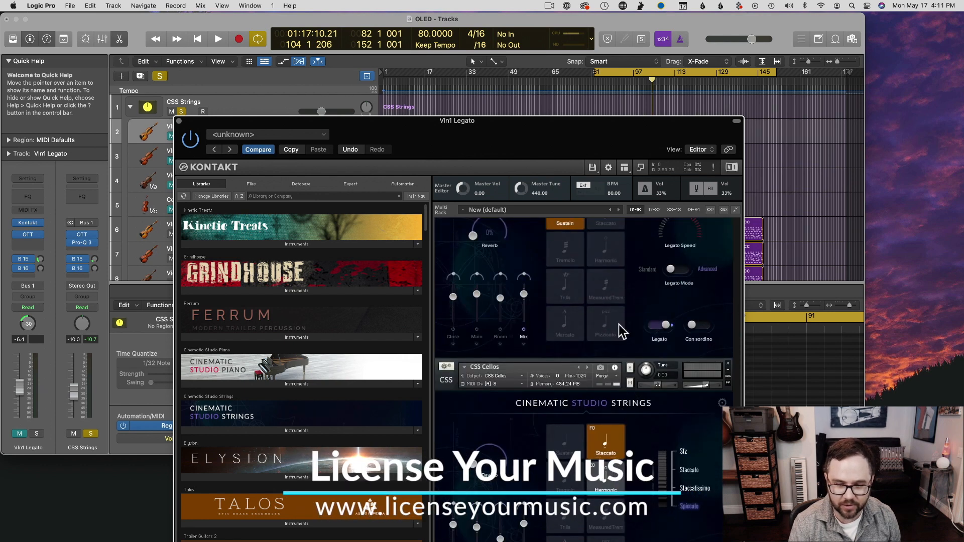
- Remove the solo from Vln1 Spicc, Vln2 Spicc and Viola Spicc, leaving only Cello Spicc soloed
drag(550, 120, 545, 292)
scroll(399, 175, down, 4)
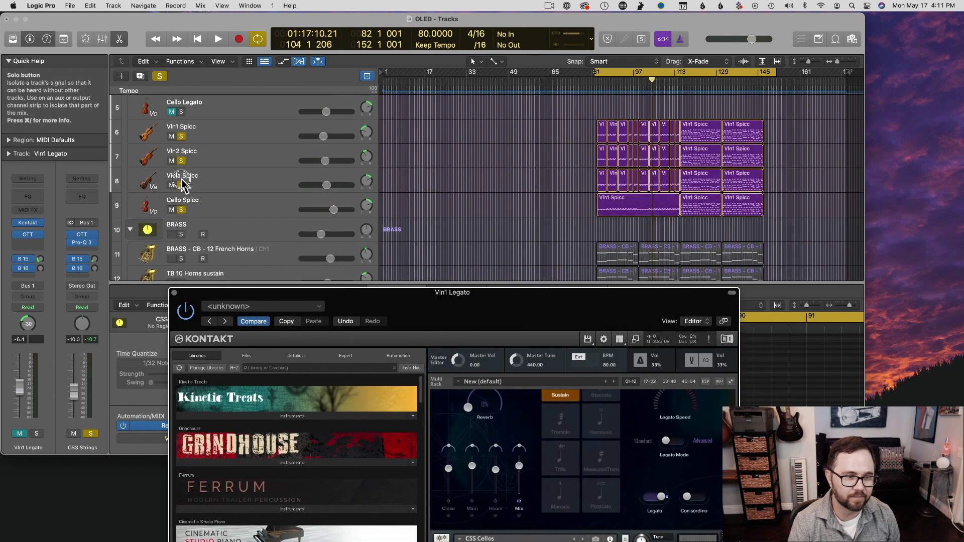
drag(181, 185, 194, 139)
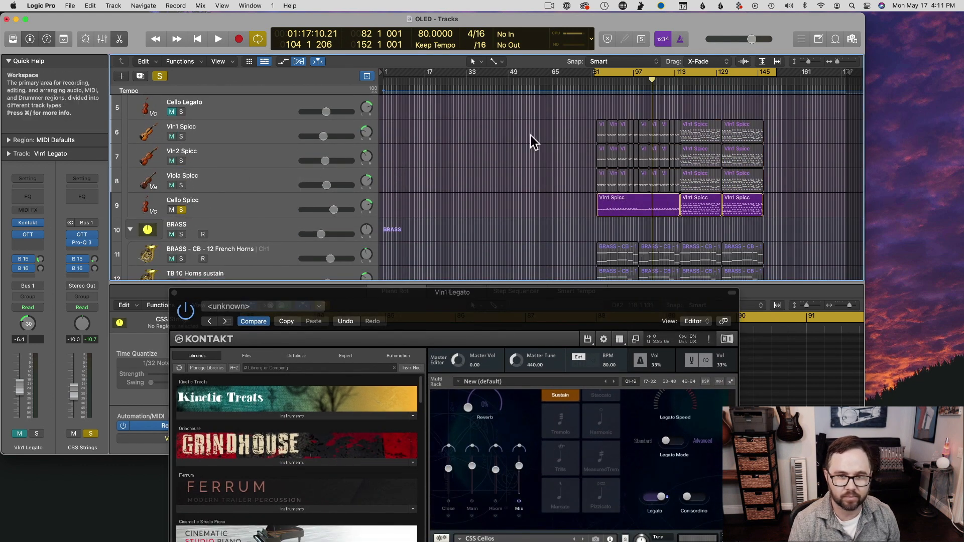
- Play the Cello Spicc part and set the CSS Cellos short-note type to Spiccato during playback
key(space)
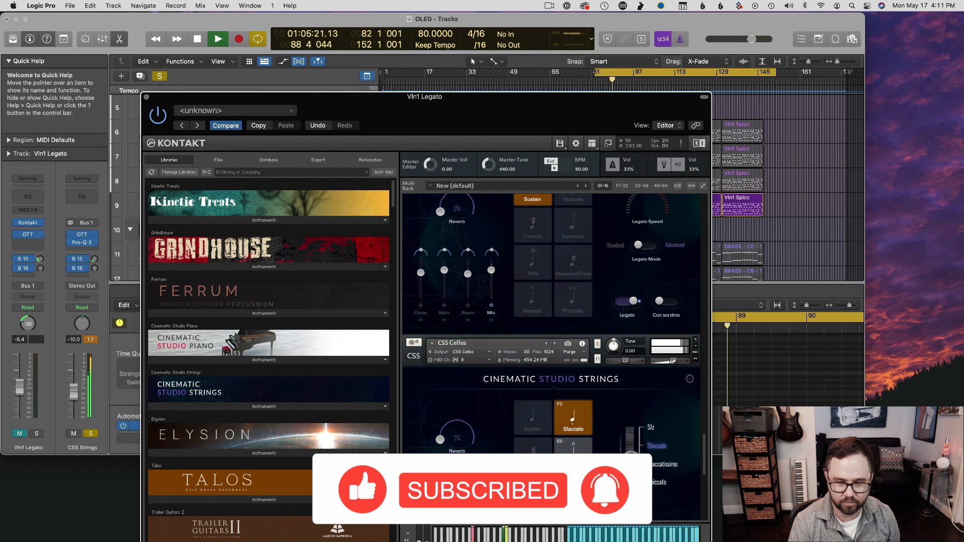
drag(630, 444, 632, 487)
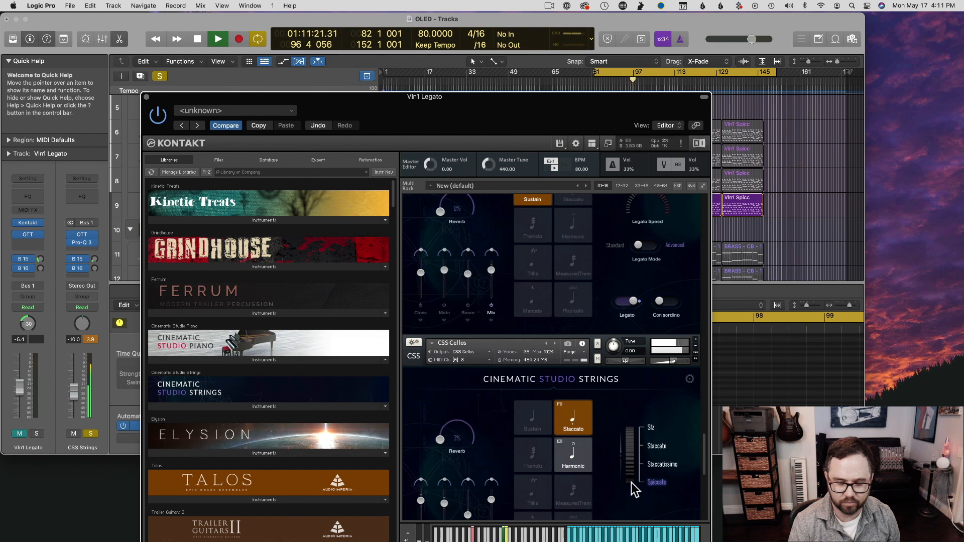
key(space)
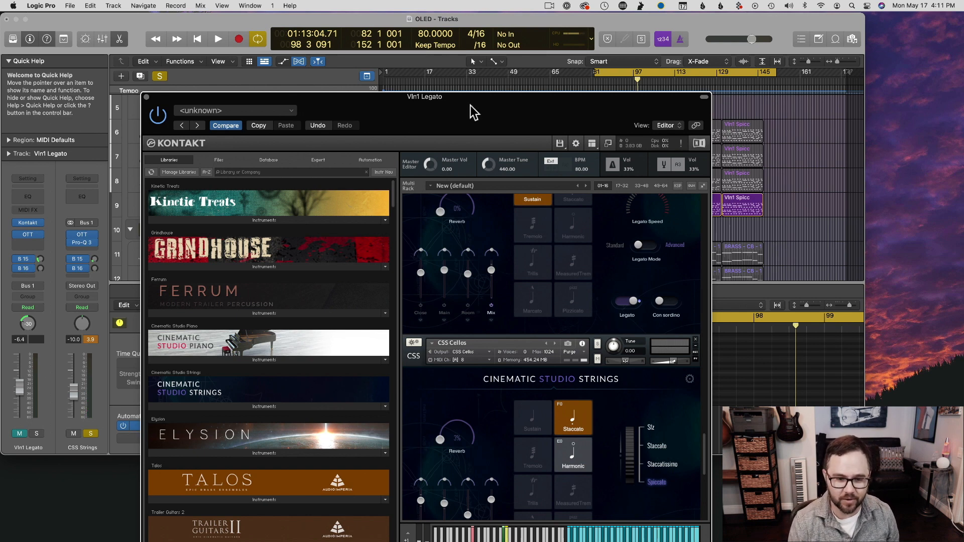
- Solo Vln1 Spicc, Vln2 Spicc and Viola Spicc again alongside Cello Spicc
drag(500, 117, 502, 231)
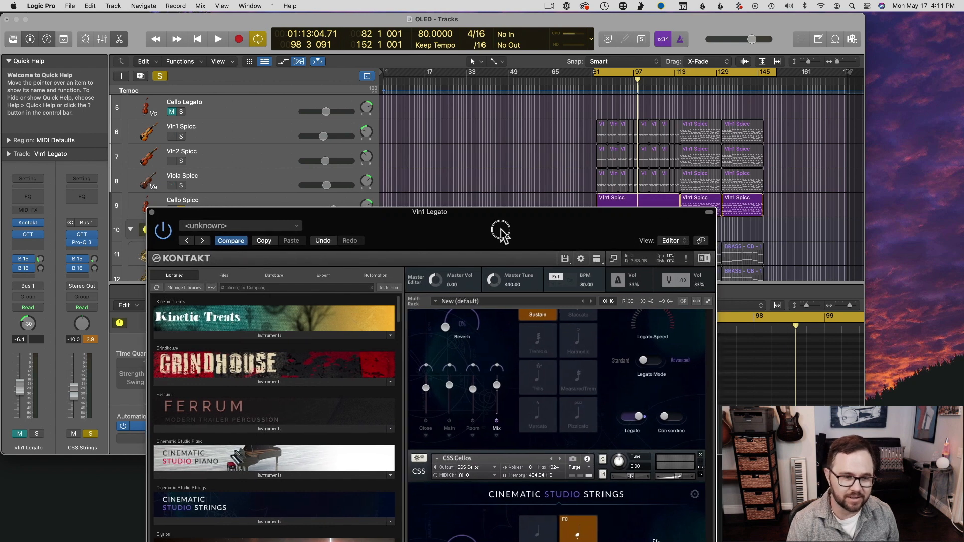
drag(182, 215, 182, 239)
drag(180, 136, 181, 204)
- Play the four soloed spiccato tracks together and continue the playback from bar 113
key(space)
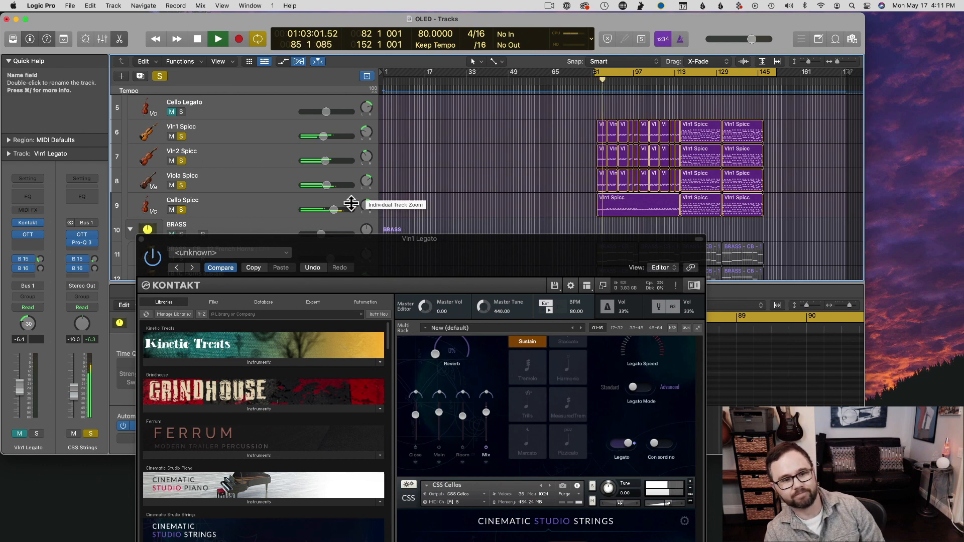
drag(427, 260, 437, 322)
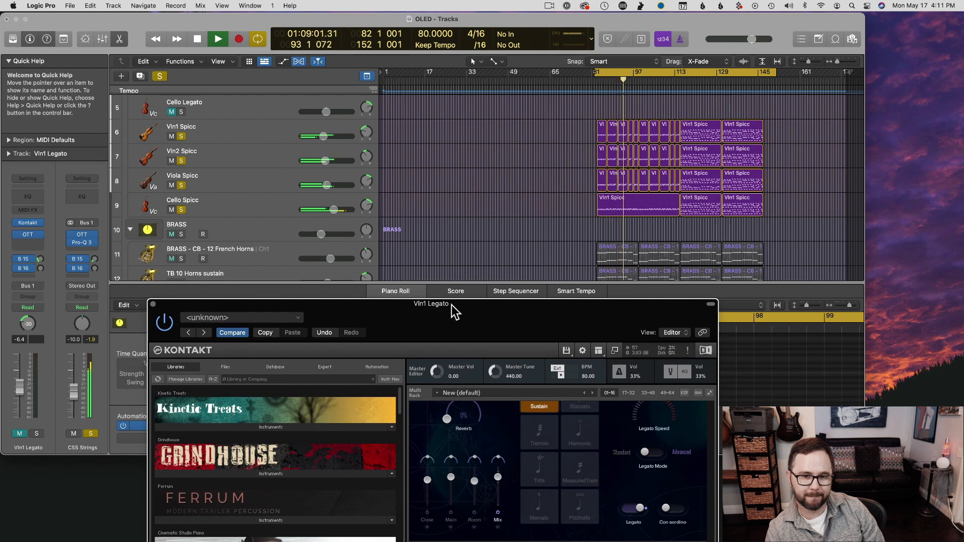
click(683, 80)
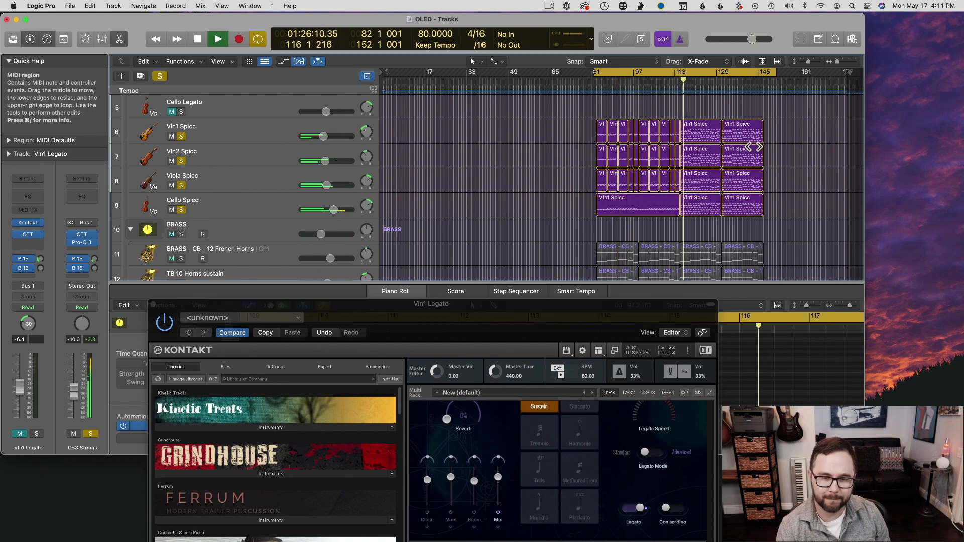
key(space)
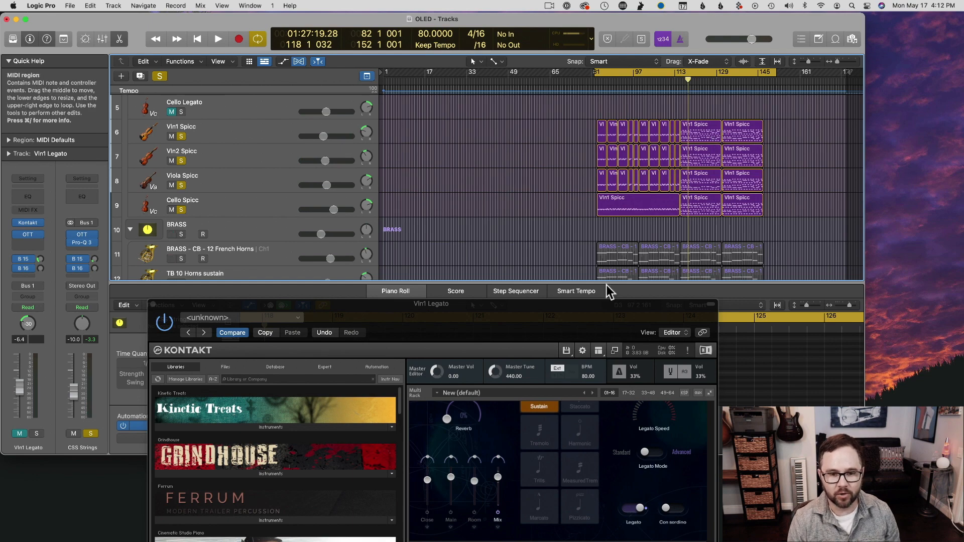
- Look through Kontakt's multi rack at the CSS Basses and CSS Violas sustain patches
drag(577, 318, 555, 125)
scroll(523, 254, down, 5)
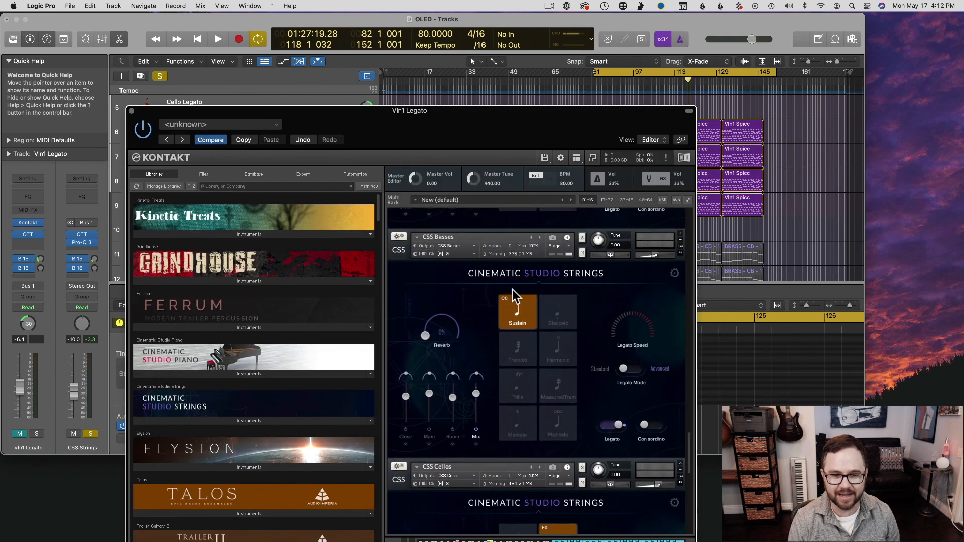
scroll(525, 297, up, 10)
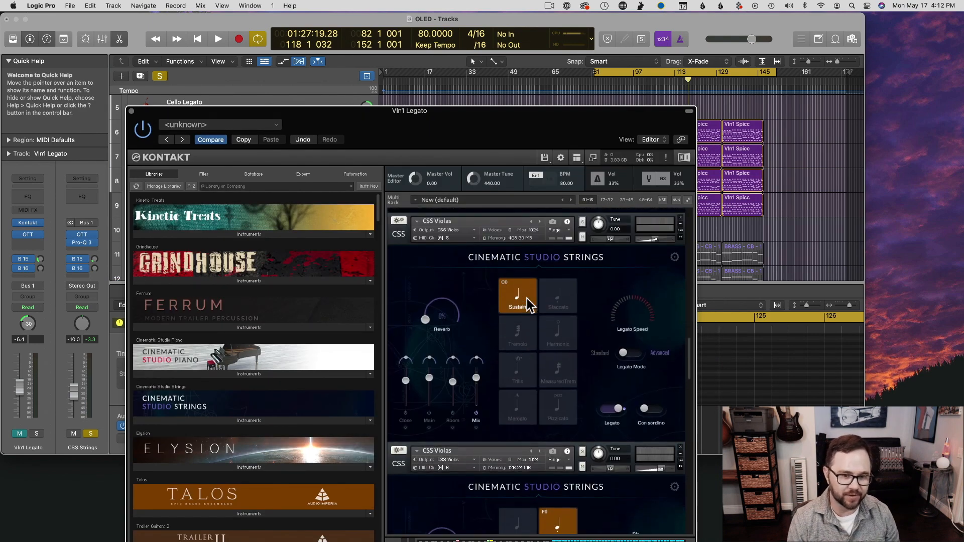
scroll(527, 299, up, 2)
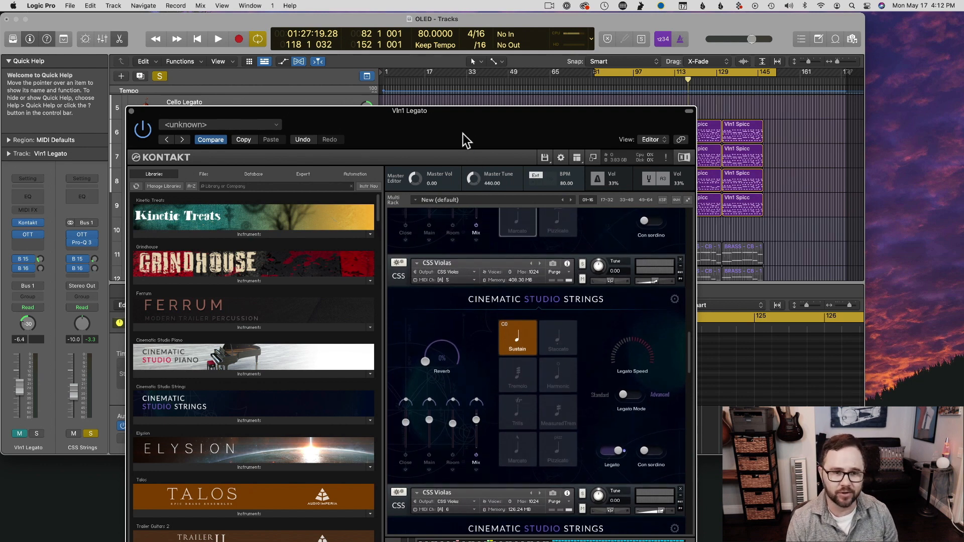
drag(440, 126, 465, 277)
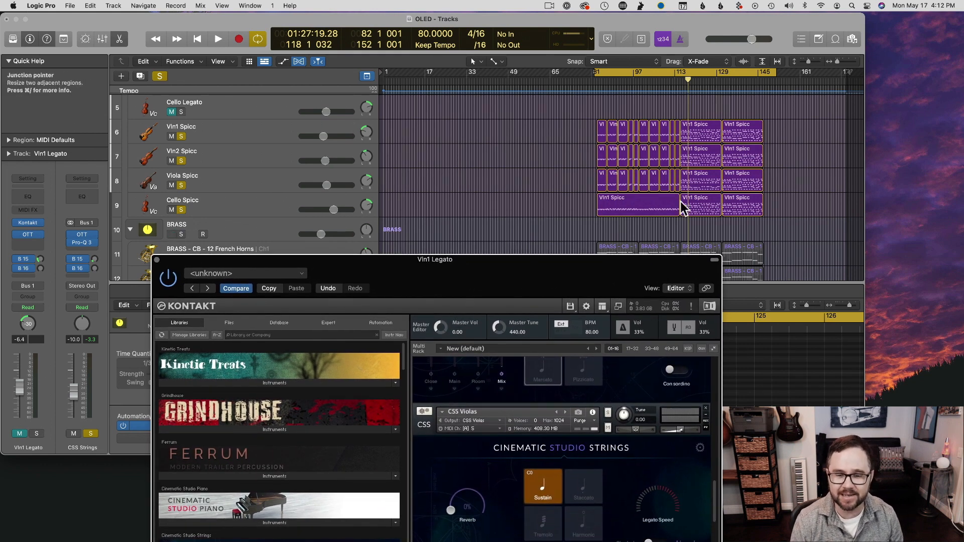
- Select the Cello Spicc track and look over the brass tracks below the strings
click(249, 210)
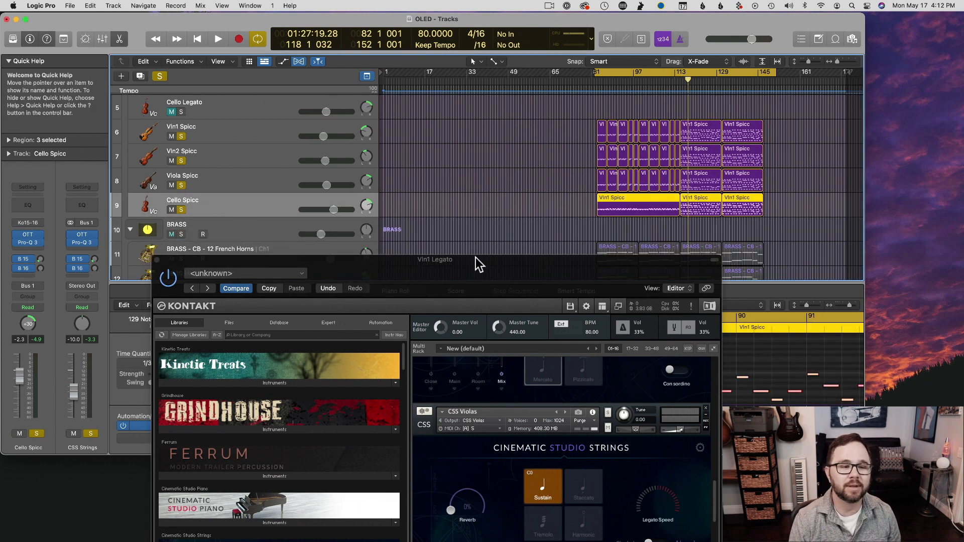
scroll(290, 232, up, 2)
scroll(425, 226, down, 2)
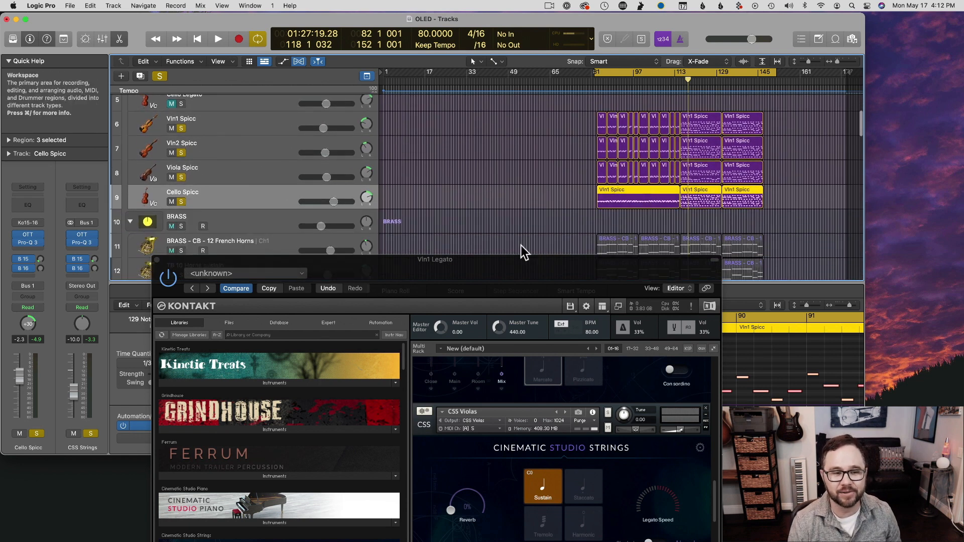
scroll(522, 248, down, 8)
scroll(575, 167, up, 3)
drag(549, 276, 552, 195)
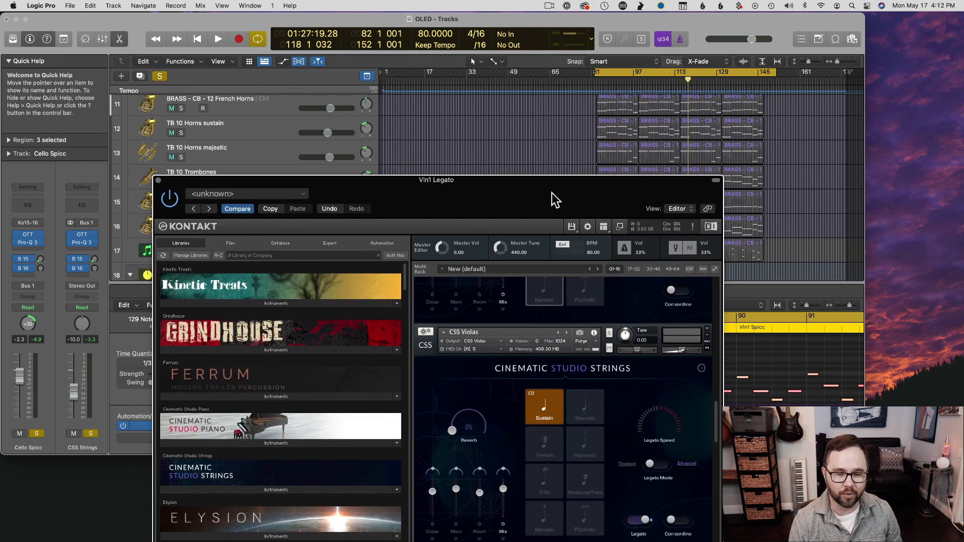
drag(552, 193, 420, 133)
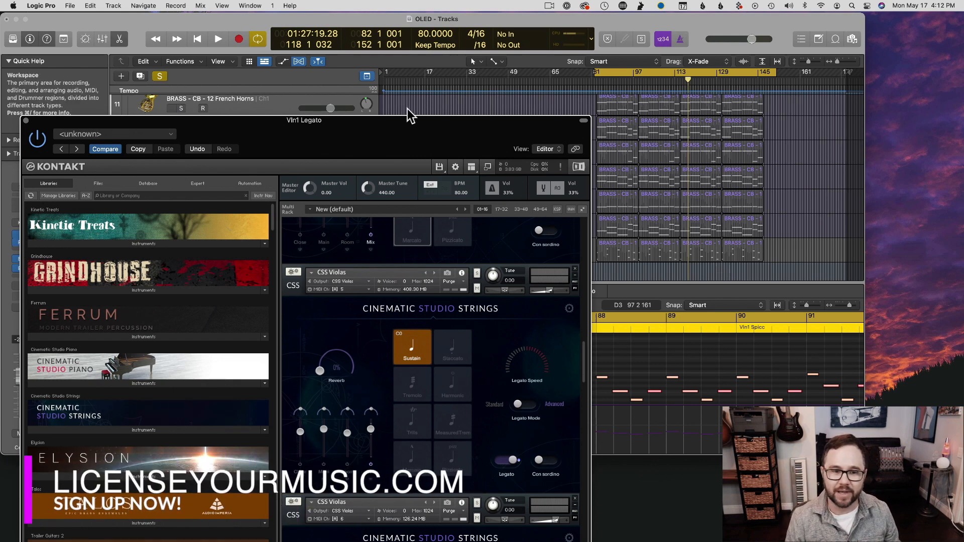
drag(377, 154, 457, 271)
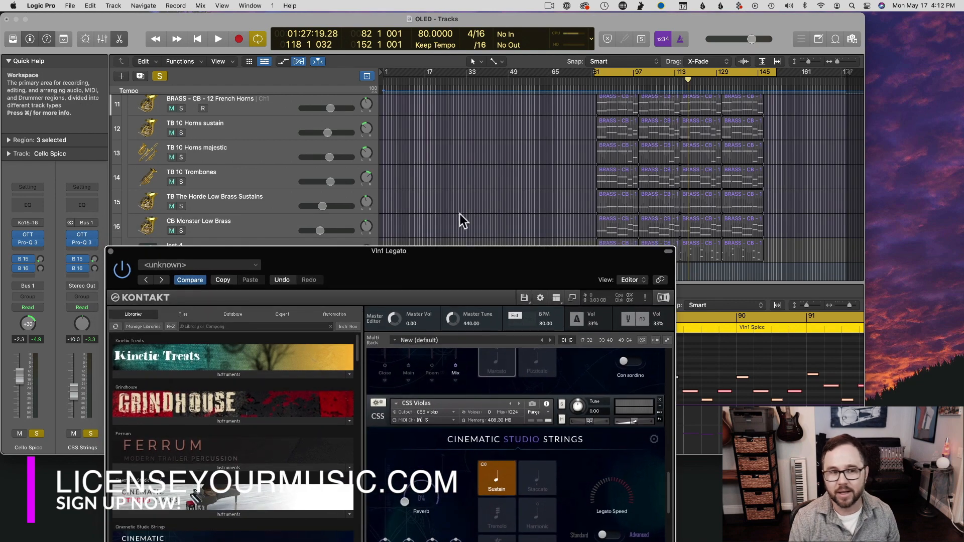
scroll(463, 210, up, 5)
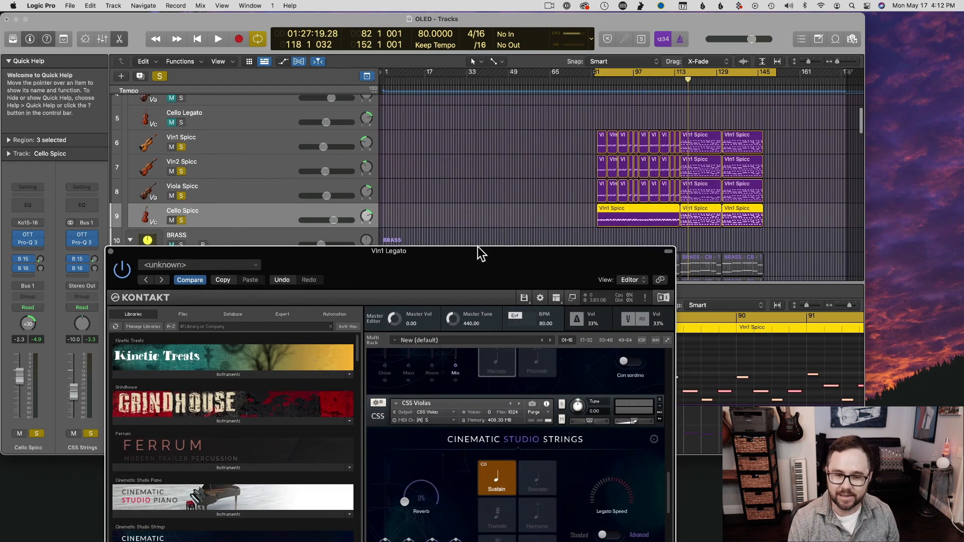
- Select and solo the Vln1 Legato track on its own, clearing the solos on the CSS Strings stack and spiccato tracks
drag(445, 272, 438, 130)
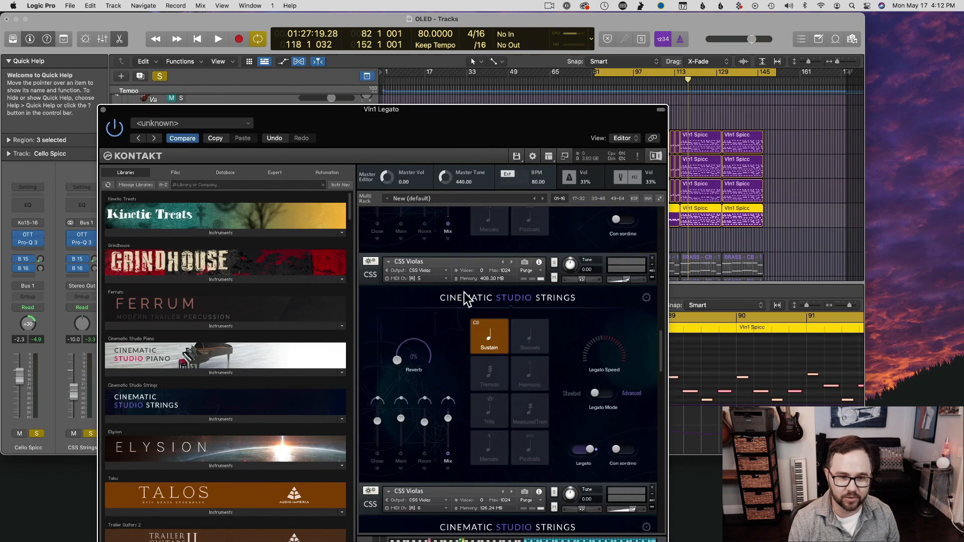
scroll(464, 292, up, 10)
drag(286, 116, 296, 286)
scroll(253, 171, up, 4)
click(210, 133)
click(181, 136)
click(180, 111)
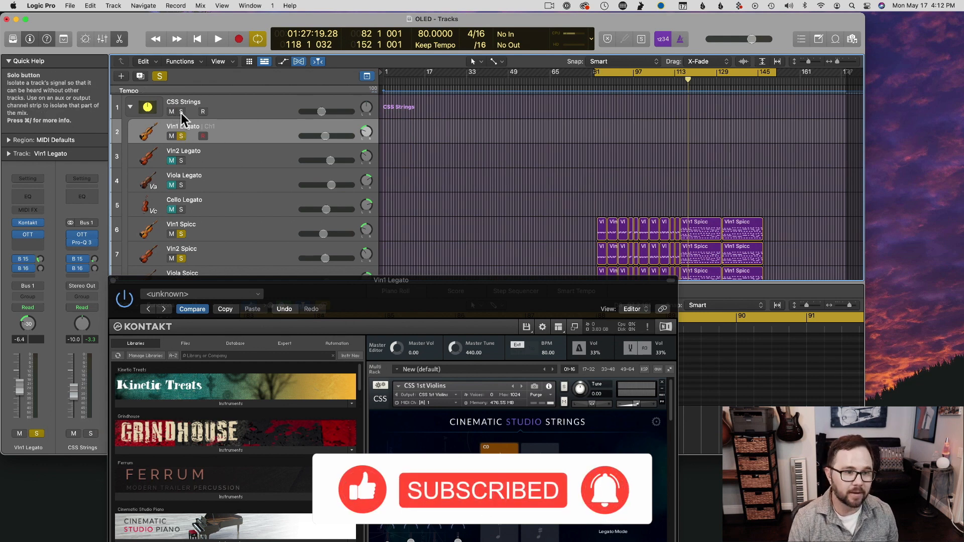
click(181, 111)
click(181, 113)
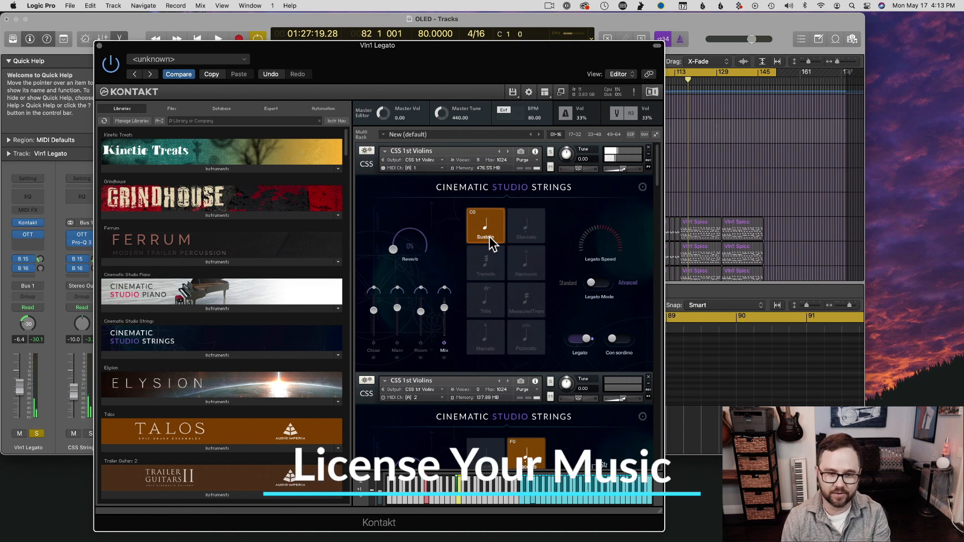
- Audition the CSS 1st Violins sustain patch in Advanced legato mode and return it to Standard
click(600, 285)
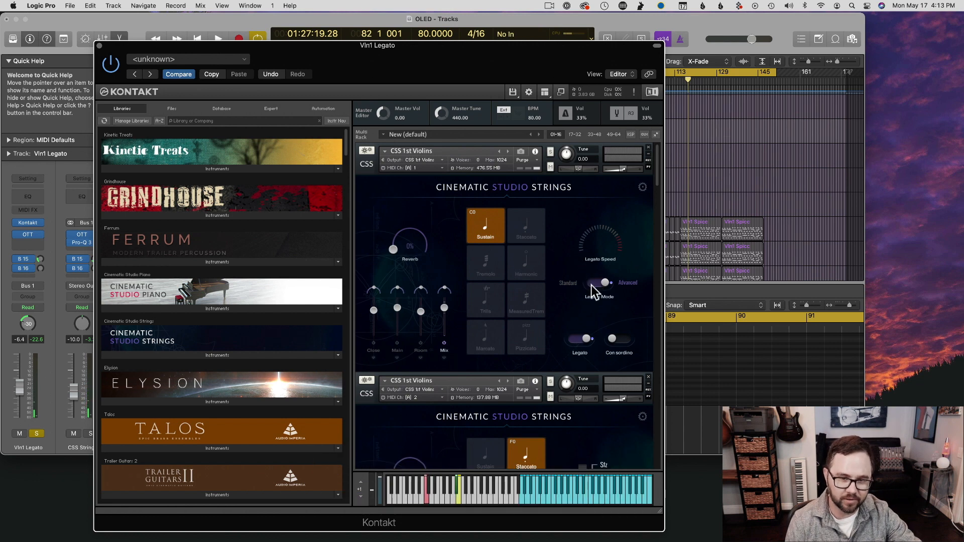
click(593, 285)
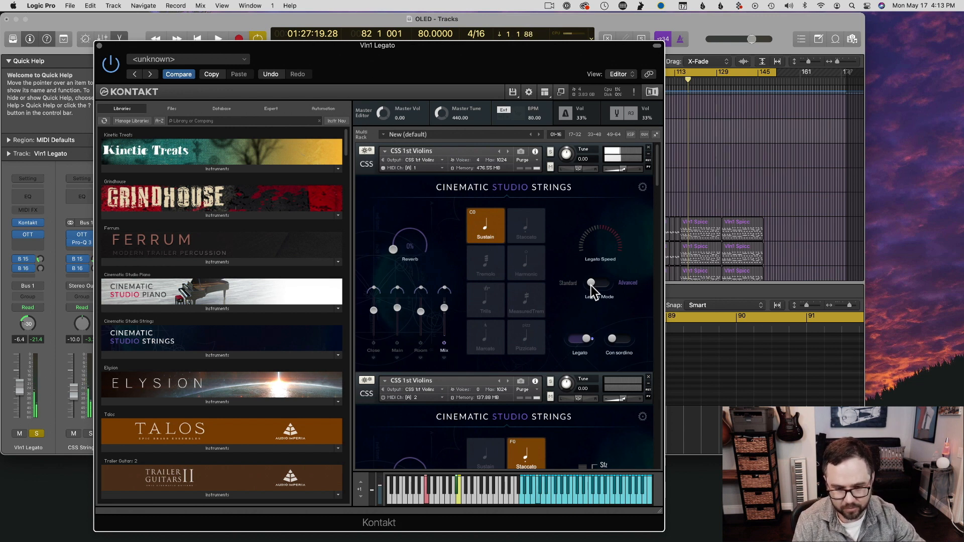
scroll(532, 282, down, 1)
scroll(486, 233, up, 1)
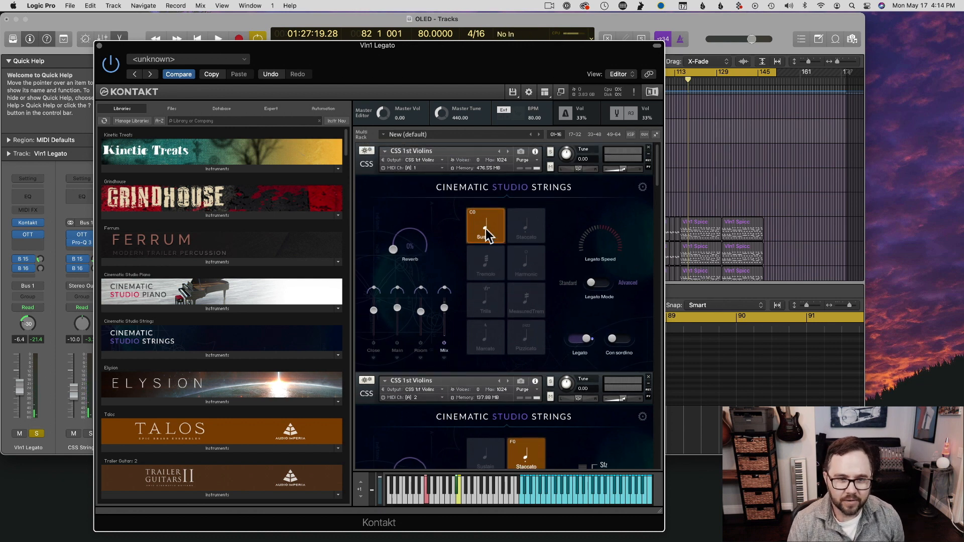
- Load and audition the Staccato, Tremolo, Harmonic and Trills articulations in the first CSS 1st Violins patch
click(531, 231)
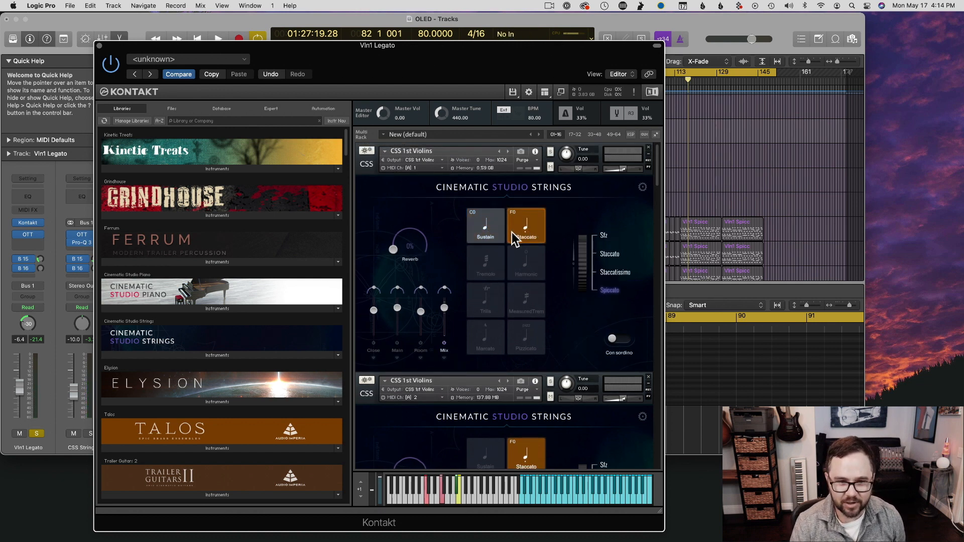
click(493, 260)
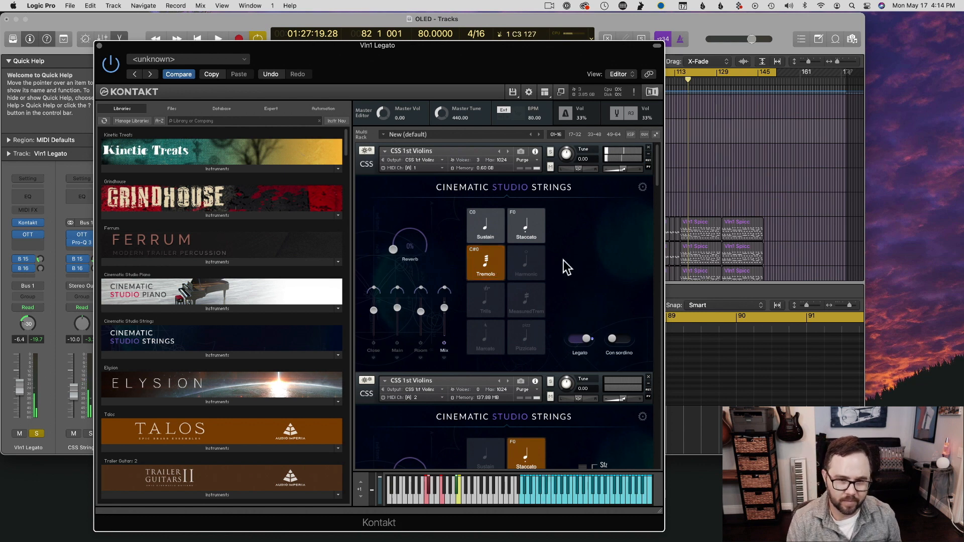
click(530, 267)
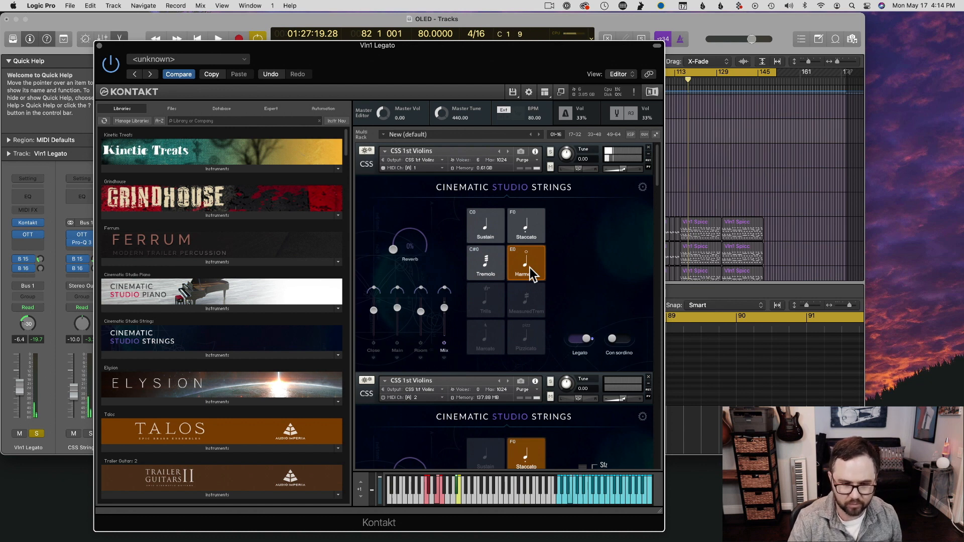
click(489, 295)
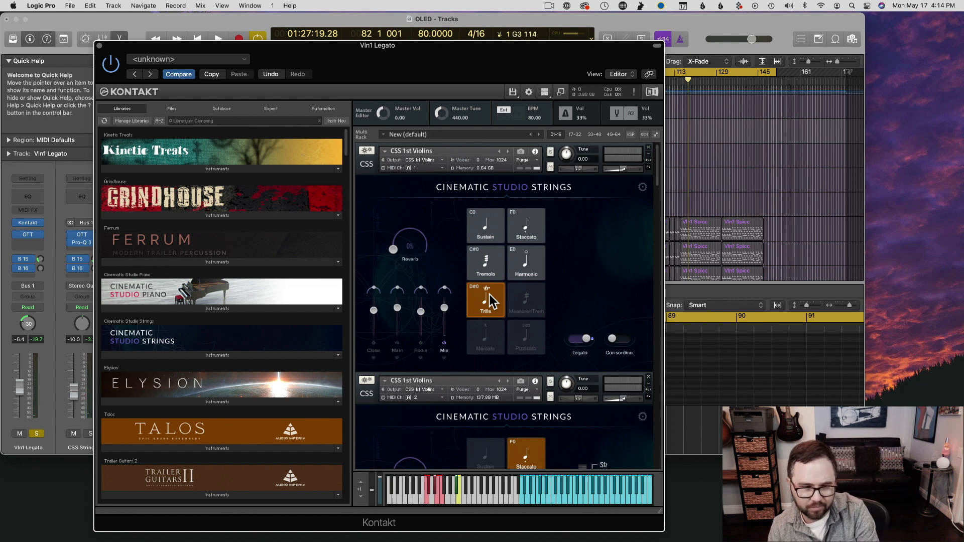
- Load the MeasuredTrem articulation with its tempo synced to host, and load the Marcato articulation
scroll(525, 261, down, 2)
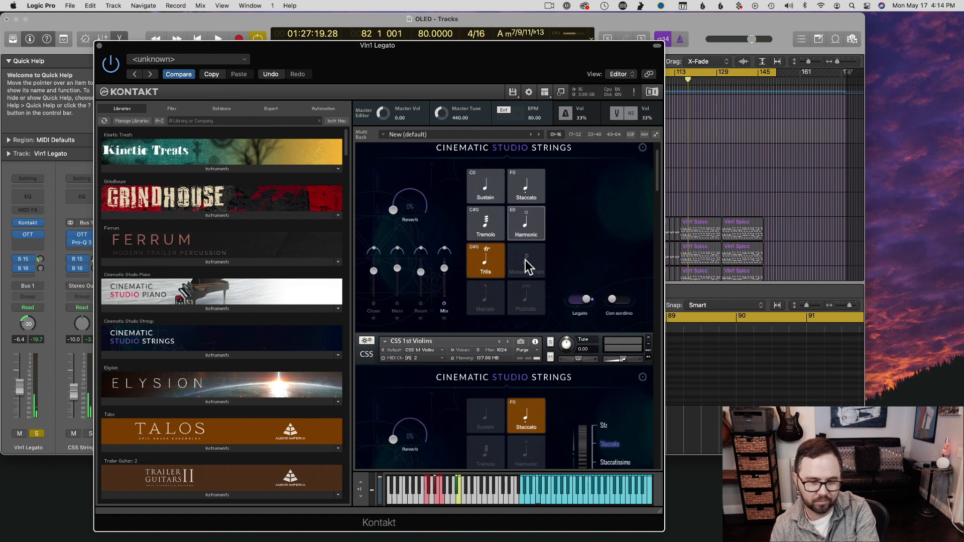
click(525, 261)
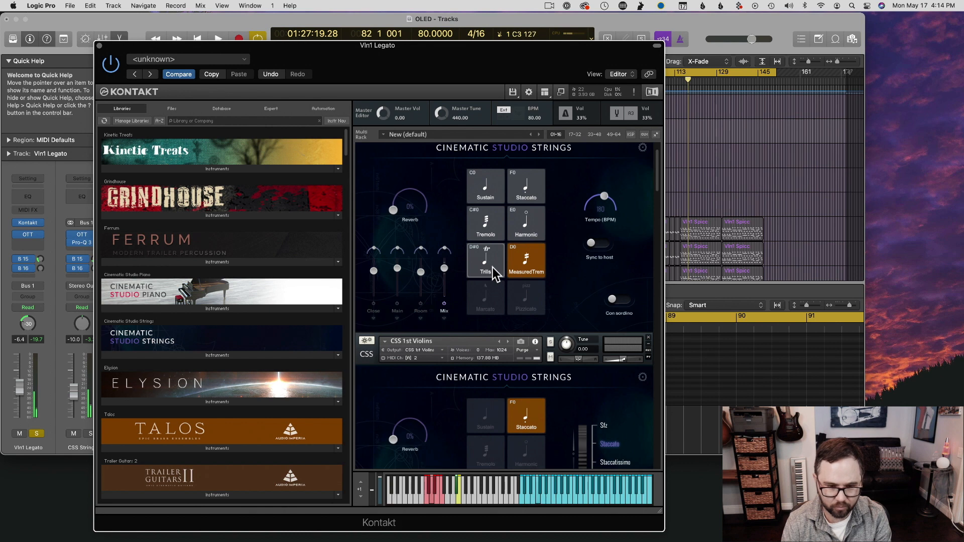
scroll(542, 269, up, 2)
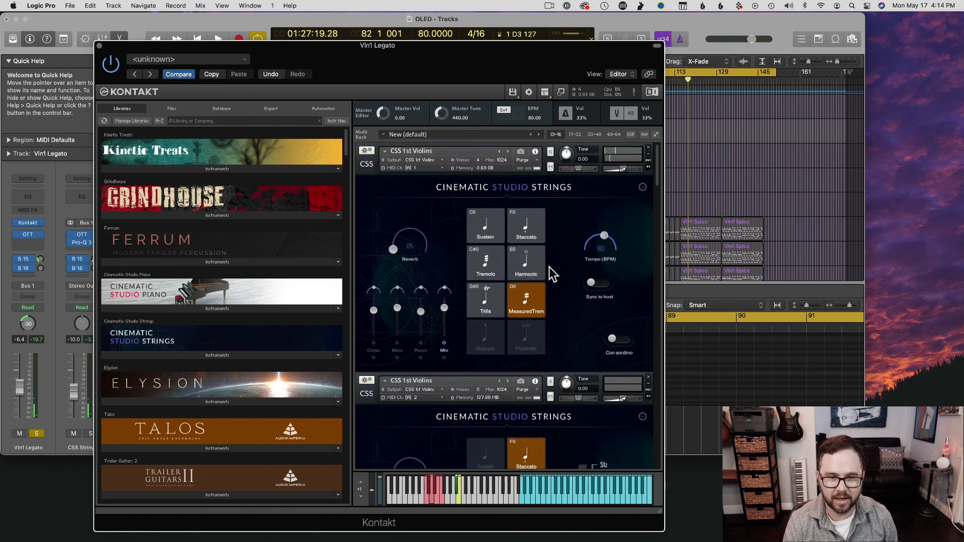
click(598, 287)
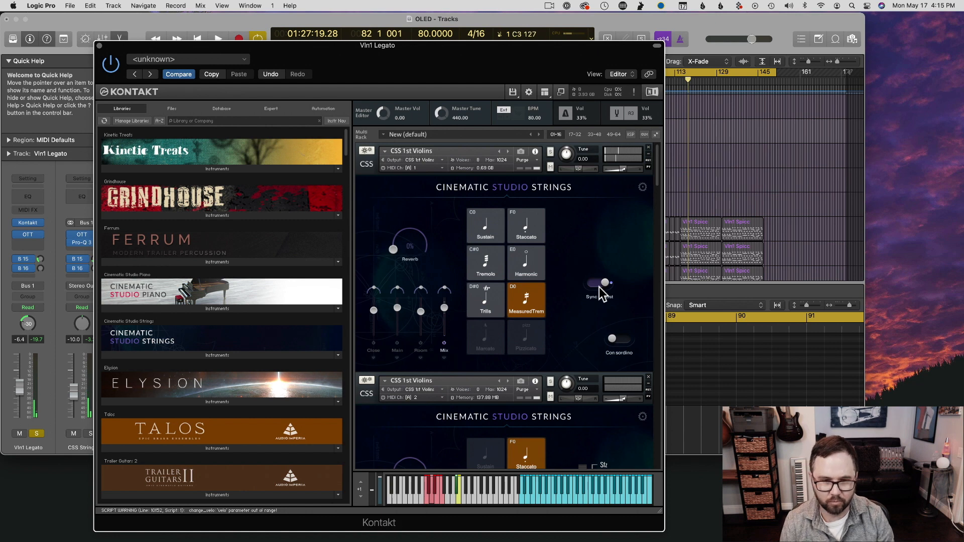
click(493, 345)
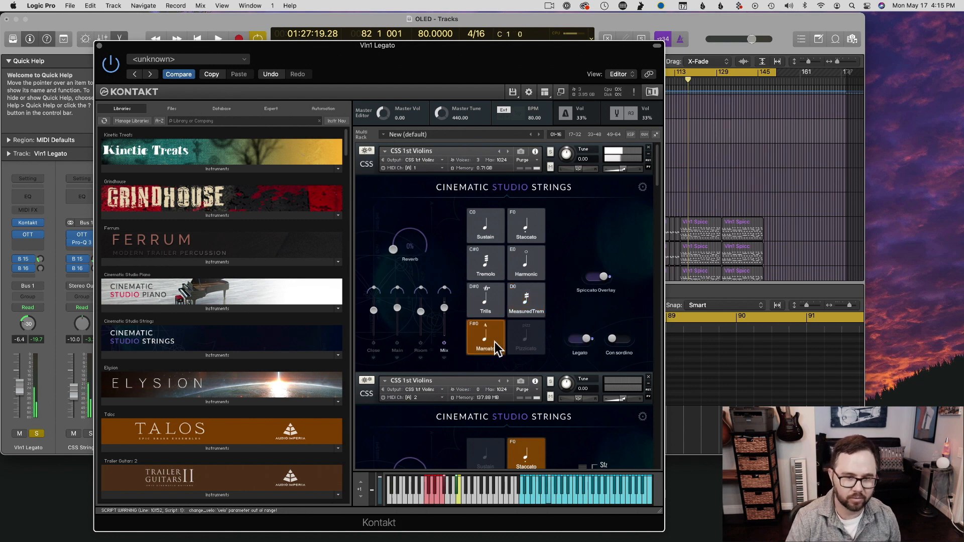
- Turn off Spiccato Overlay and Legato for the Marcato articulation in the first CSS 1st Violins patch
click(602, 277)
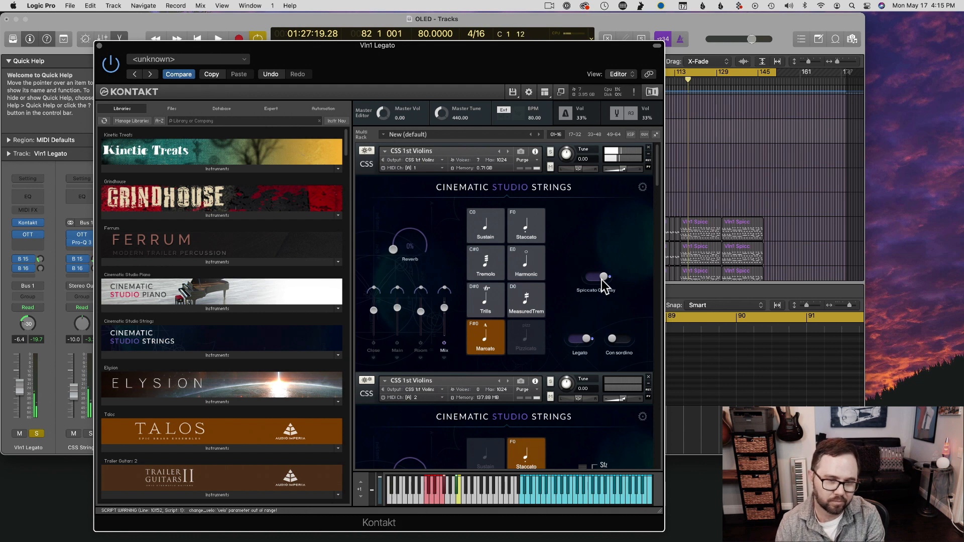
click(580, 338)
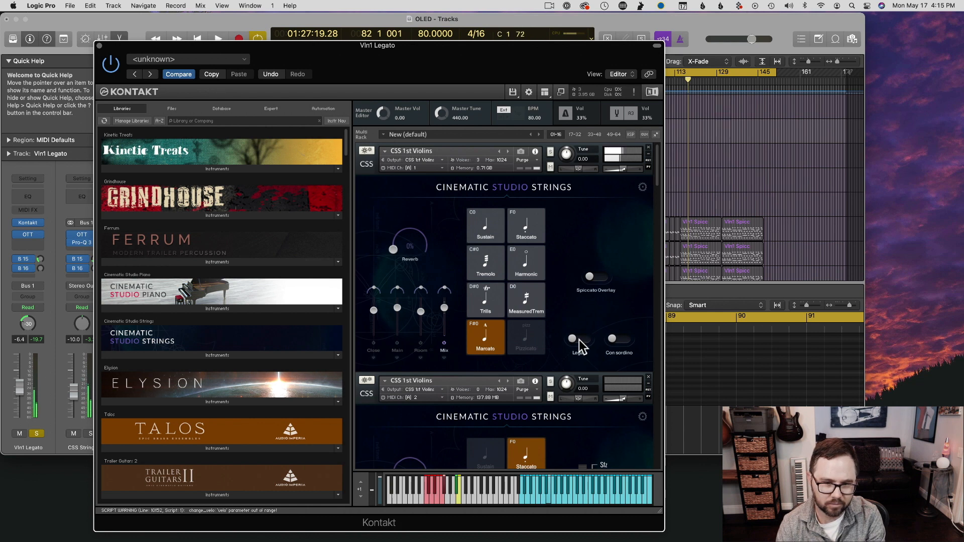
- Load the Pizzicato articulation and audition its alternate plucked types, including Bartok Snap, before returning to Pizzicato
click(517, 339)
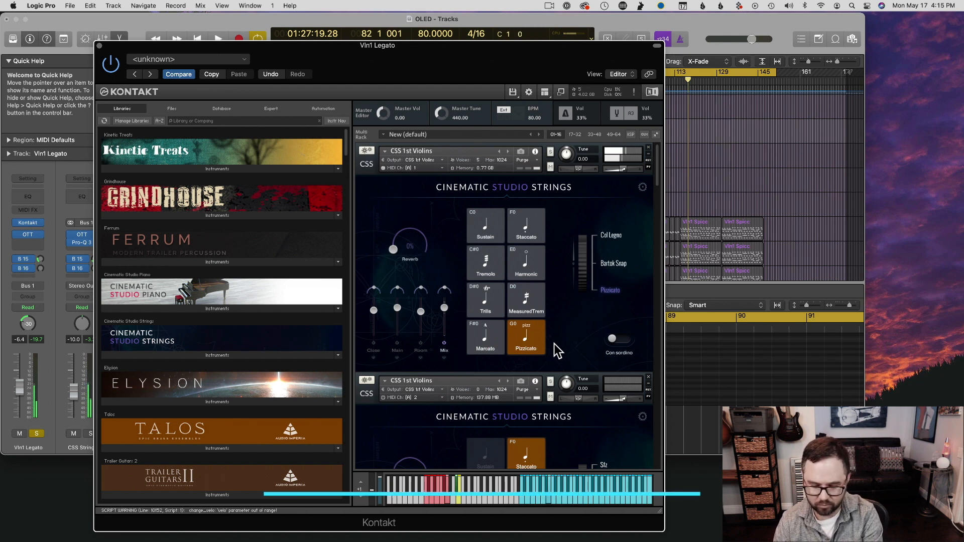
drag(583, 246, 583, 276)
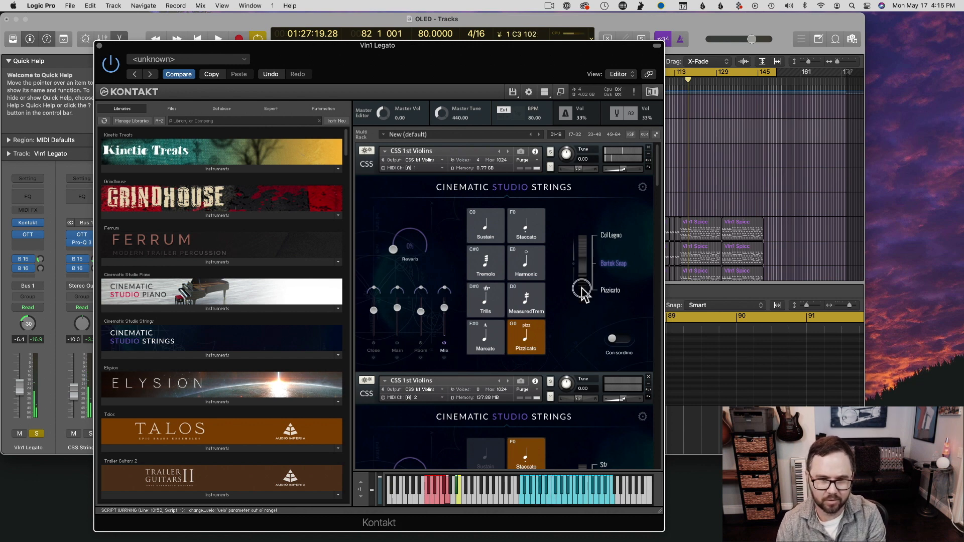
drag(583, 277, 583, 329)
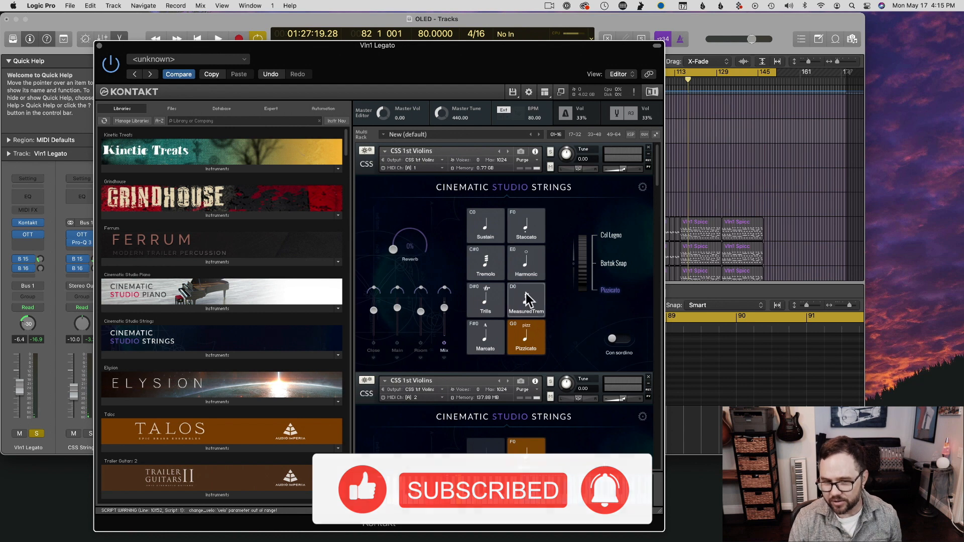
- Unload every articulation except Sustain in the first CSS 1st Violins patch to free memory
super+click(488, 342)
super+click(514, 301)
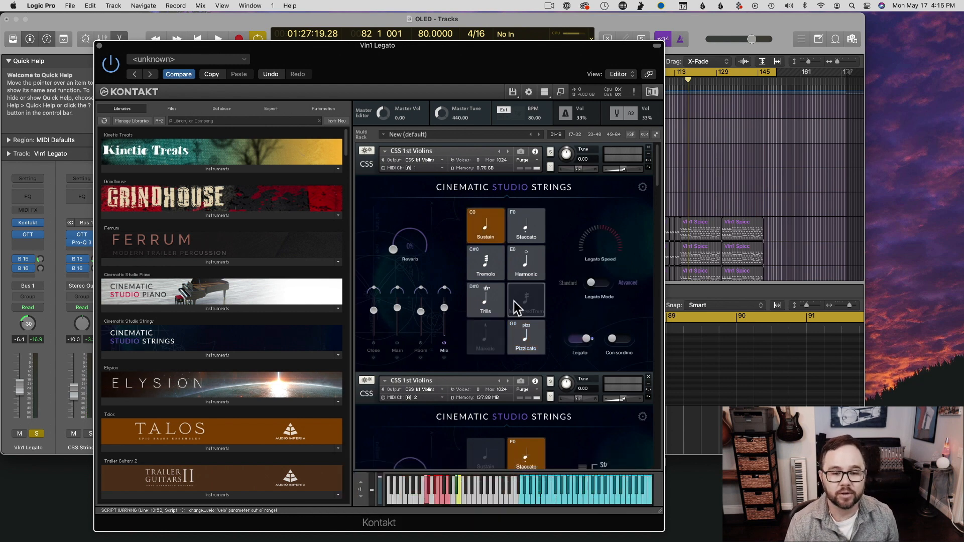
super+click(491, 301)
super+click(490, 273)
super+click(517, 262)
super+click(524, 226)
super+click(530, 342)
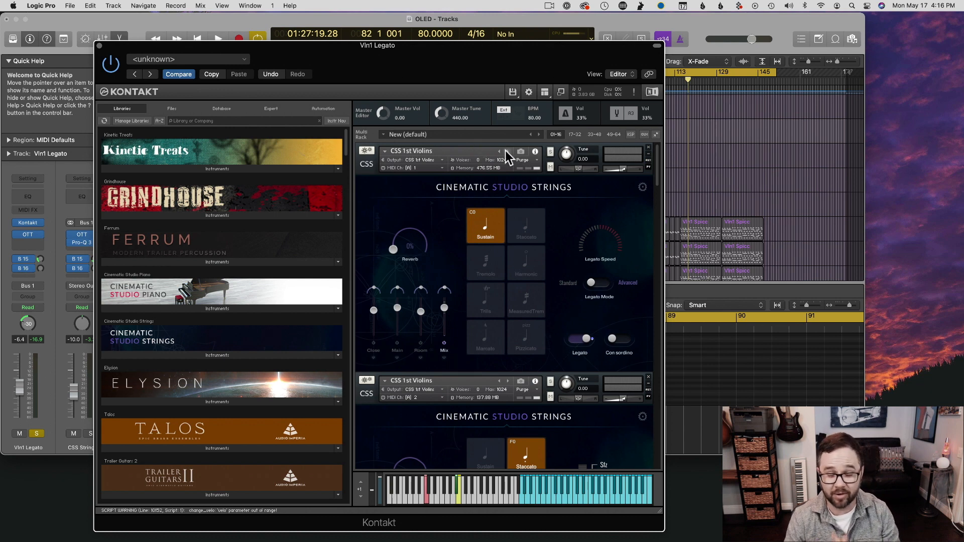
- Reload Staccato, Tremolo, Harmonic, Trills, MeasuredTrem, Marcato and Pizzicato in the first CSS 1st Violins patch
click(526, 232)
click(486, 261)
click(526, 261)
click(486, 299)
click(526, 300)
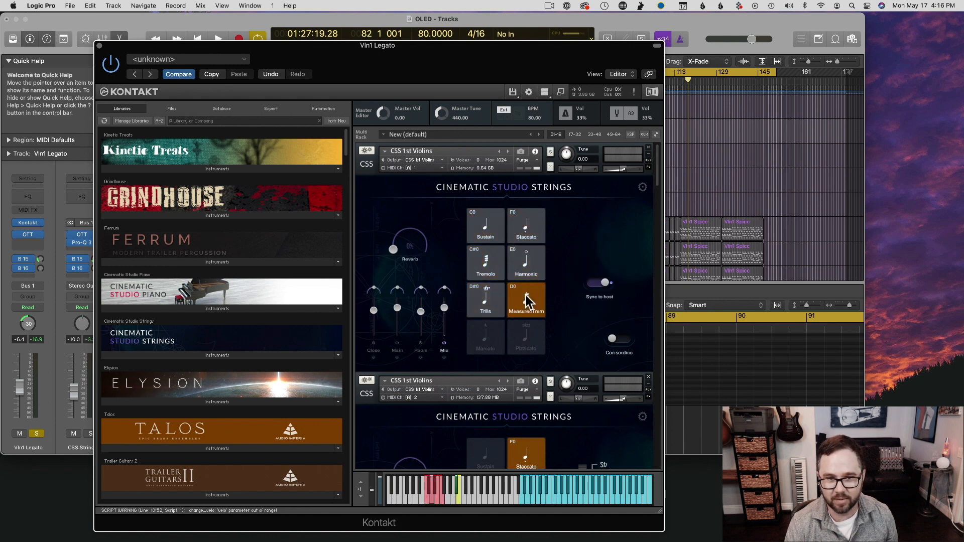
click(486, 337)
click(523, 335)
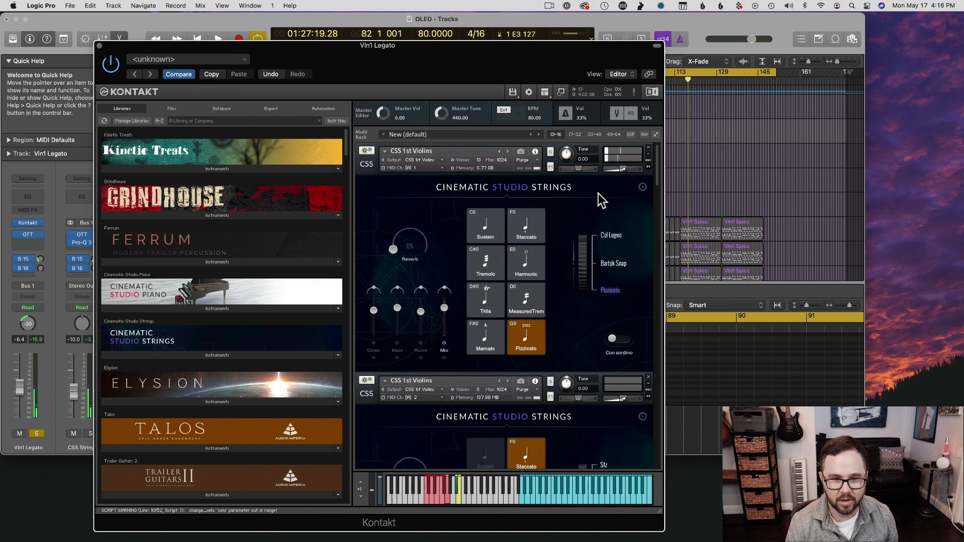
- Unload the seven reloaded articulations again, from Pizzicato back to Staccato, keeping only Sustain
super+click(531, 337)
super+click(492, 335)
super+click(497, 300)
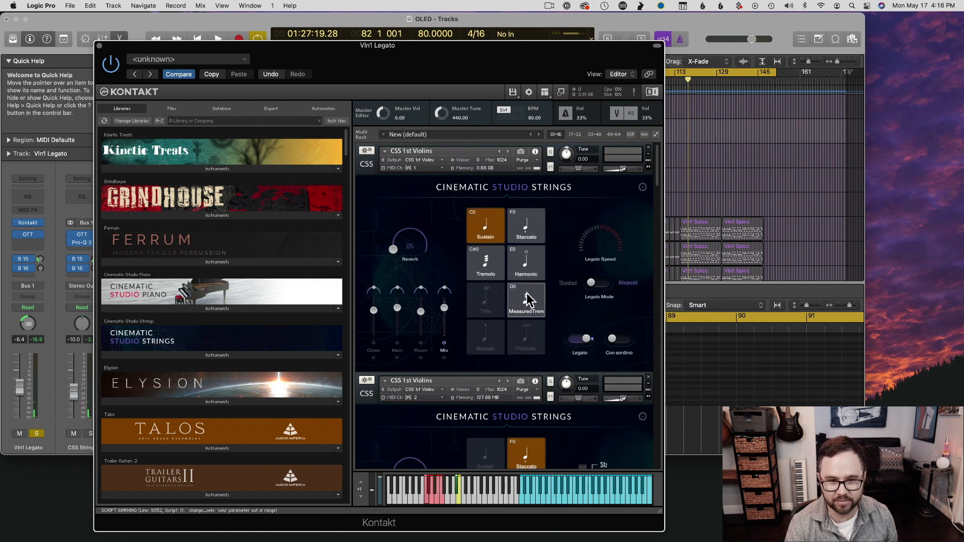
super+click(526, 296)
super+click(525, 264)
super+click(494, 266)
super+click(523, 231)
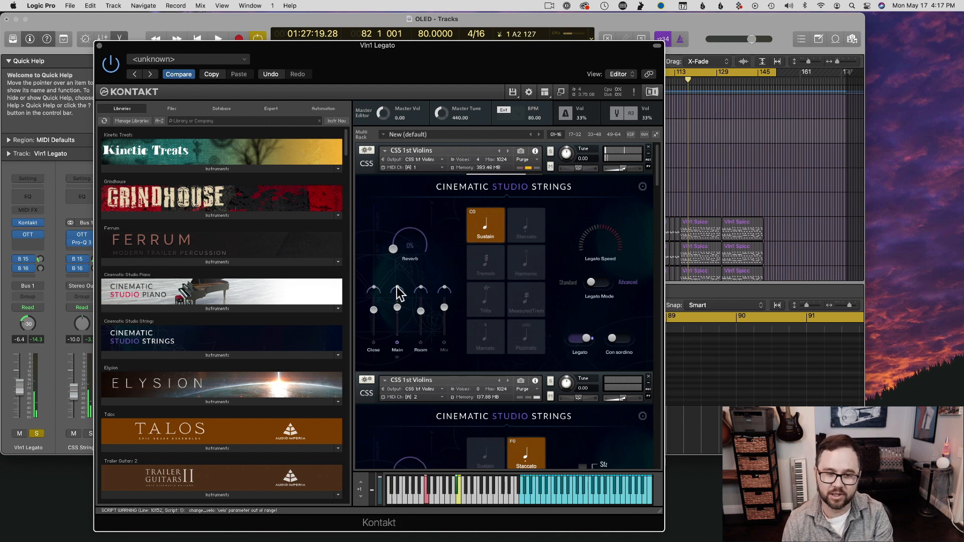
- Audition the separate microphone positions of the first CSS 1st Violins patch and return to the Mix signal
mouse_move(409, 289)
mouse_move(408, 283)
mouse_down()
mouse_move(421, 303)
mouse_move(407, 274)
mouse_up()
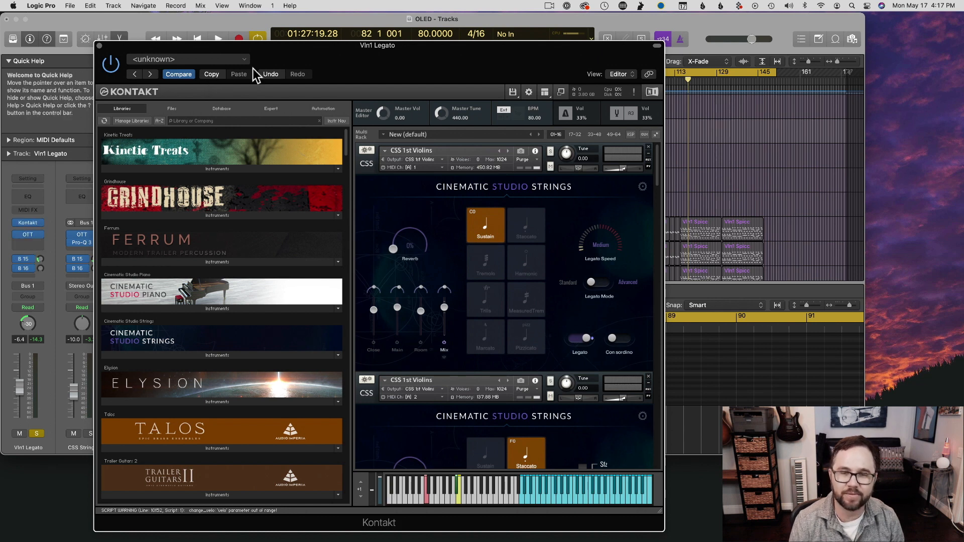
- Move the Kontakt window aside, open the OTT compressor on the Vln1 Legato channel and examine its Depth control
drag(282, 51, 316, 49)
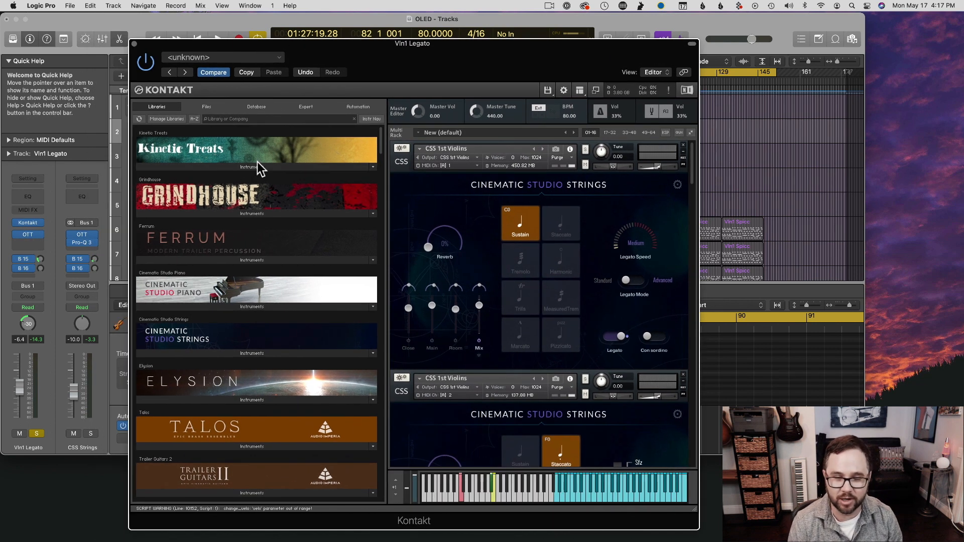
click(28, 234)
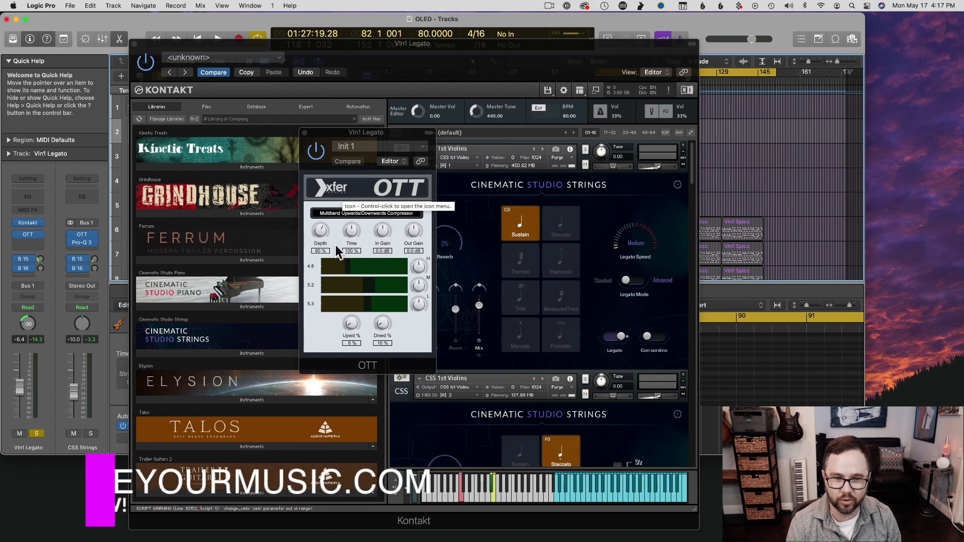
drag(320, 230, 333, 267)
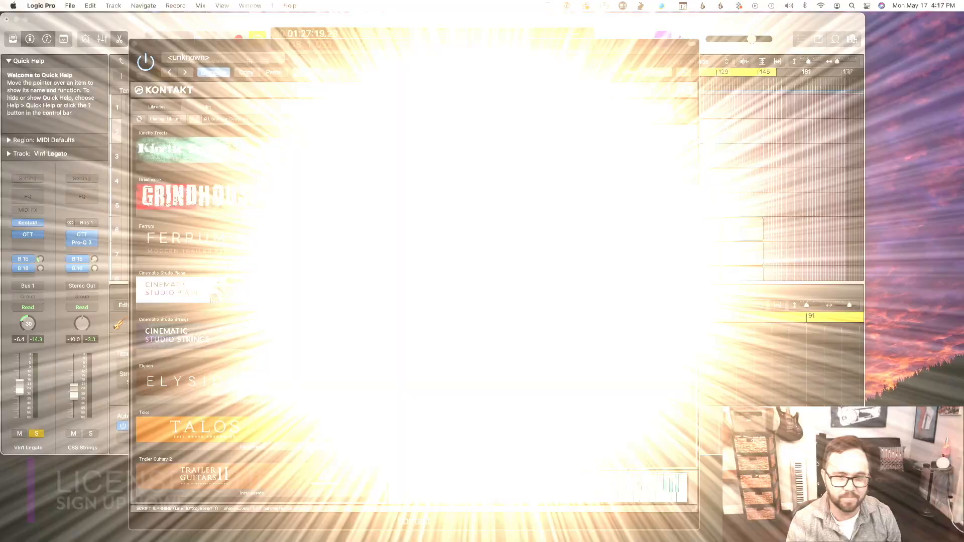